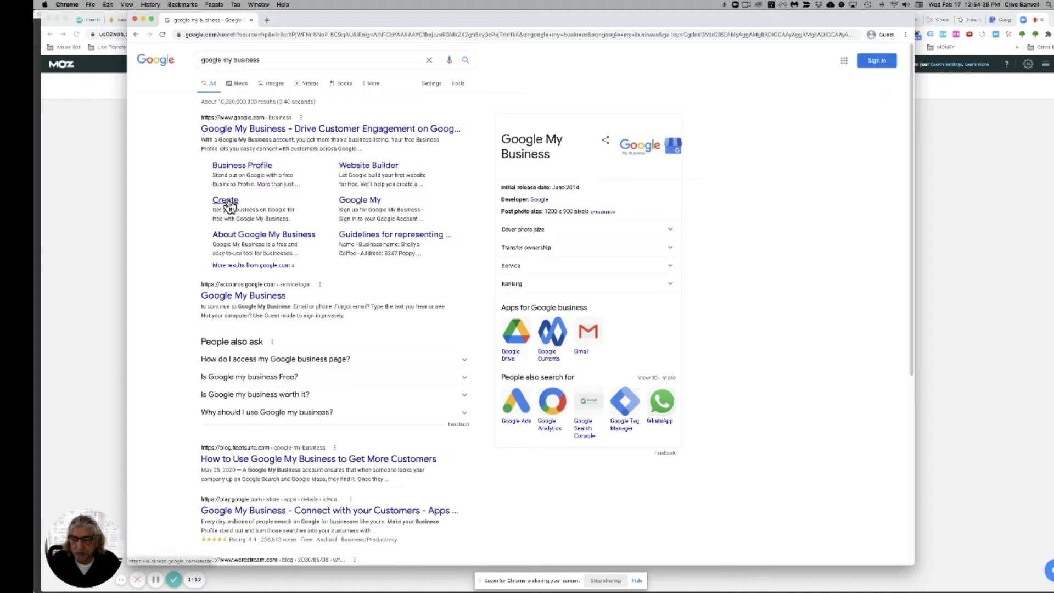
Step: Open the Google My Business 'Create' sitelink from the search results
{"action": "left_click", "coordinate": [229, 203]}
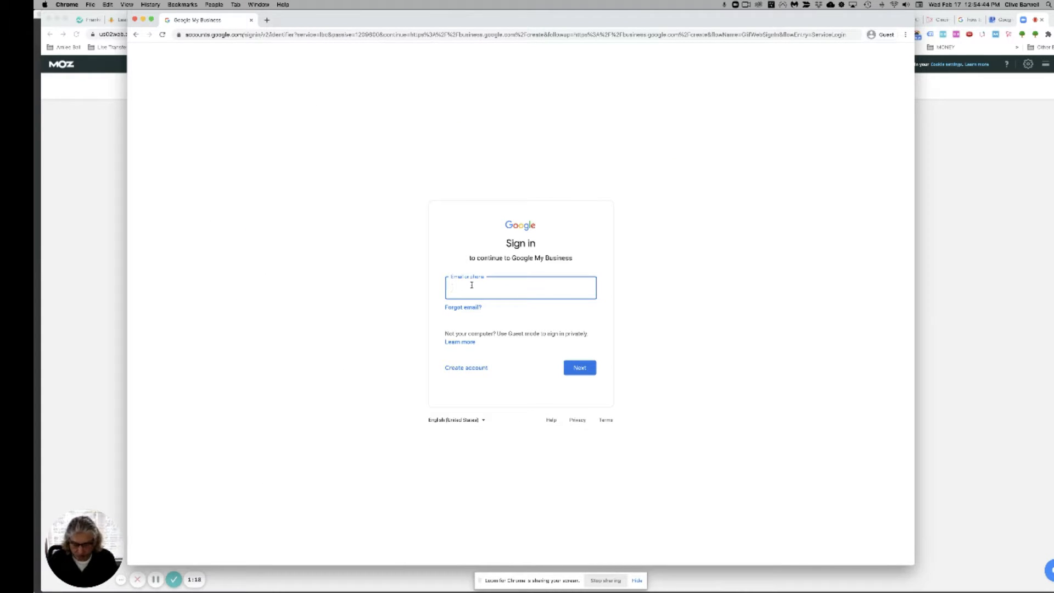
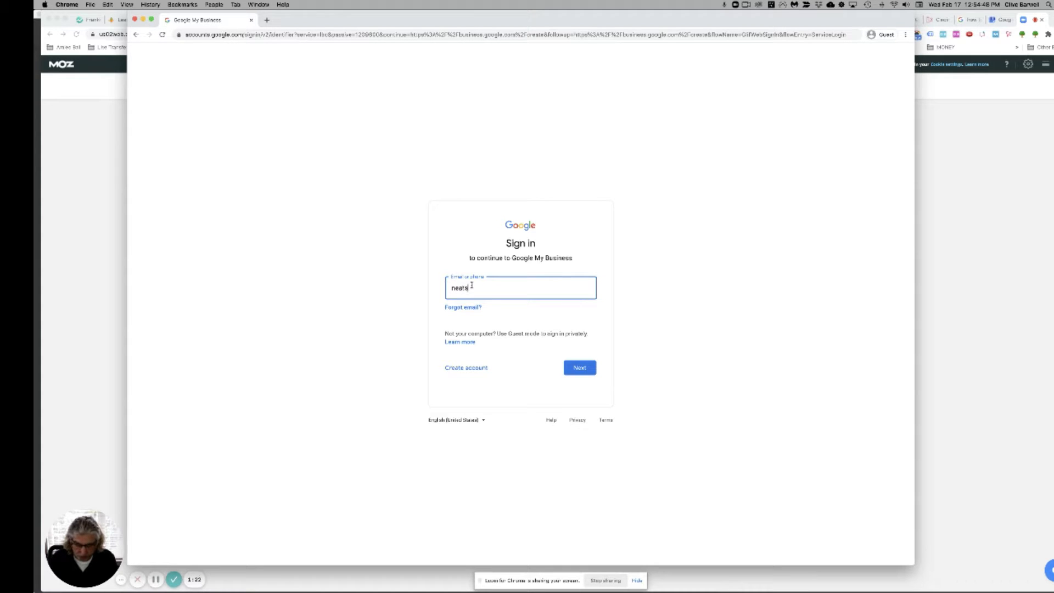
Step: Sign in with the business's Google account e-mail, correcting the typo in the address
{"action": "key", "text": "Return"}
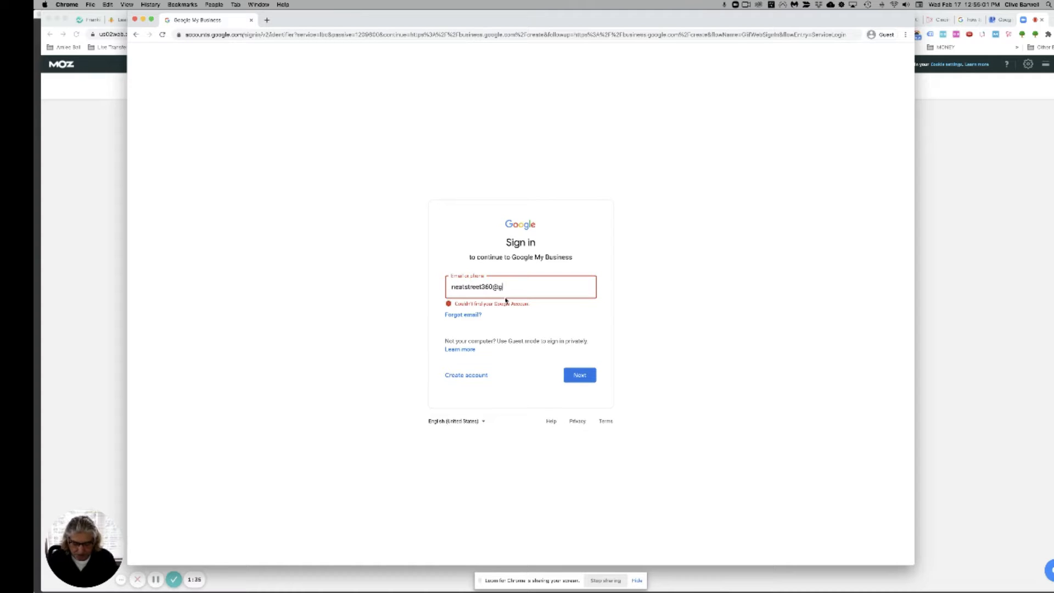
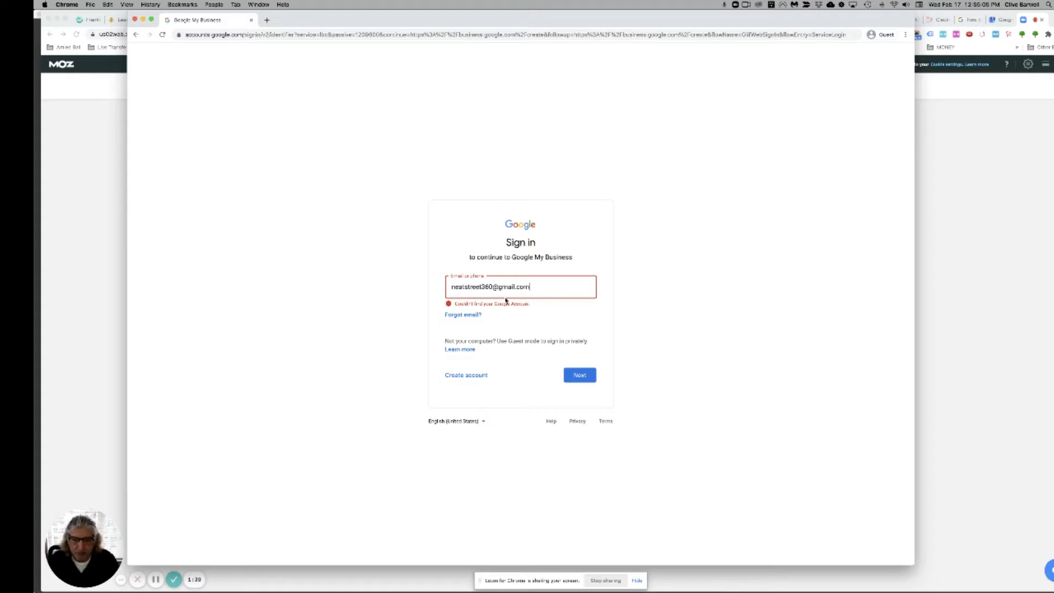
{"action": "key", "text": "Return"}
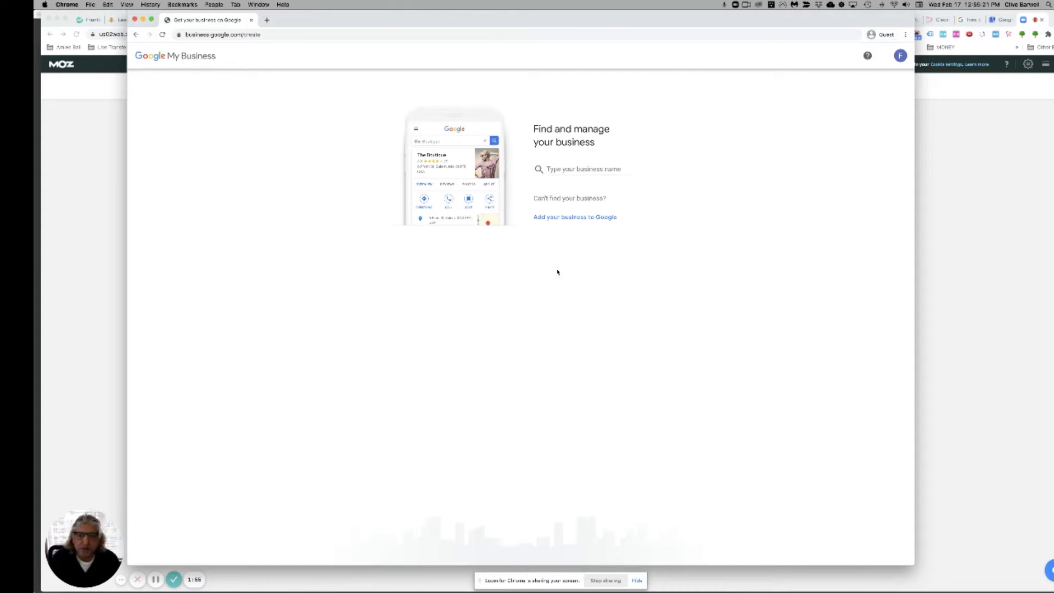
Step: Create a new business named 'residentialandcommercialsurveys.com'
{"action": "left_click", "coordinate": [554, 169]}
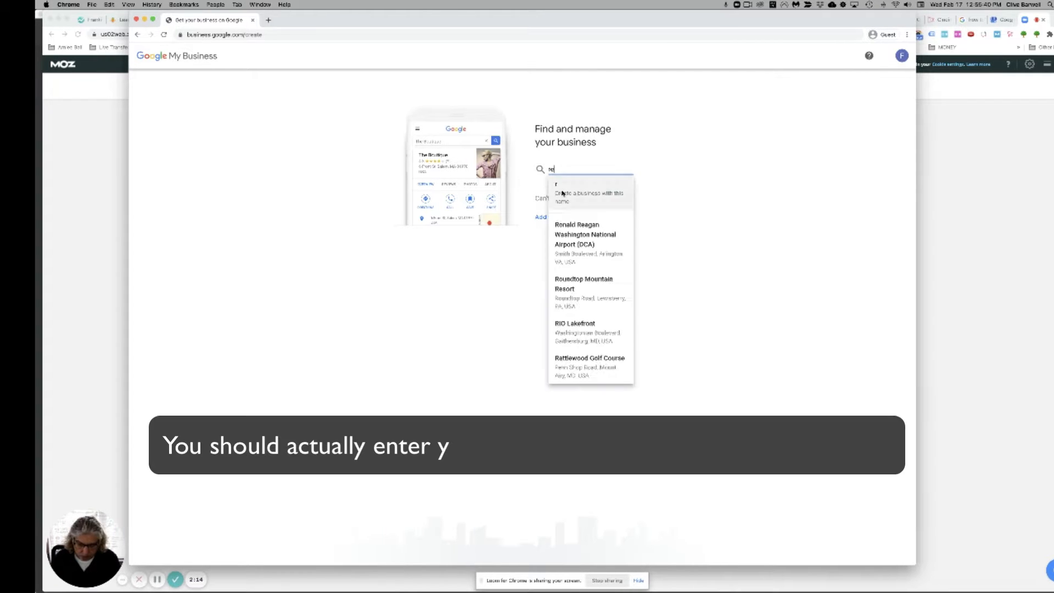
{"action": "type", "text": "es"}
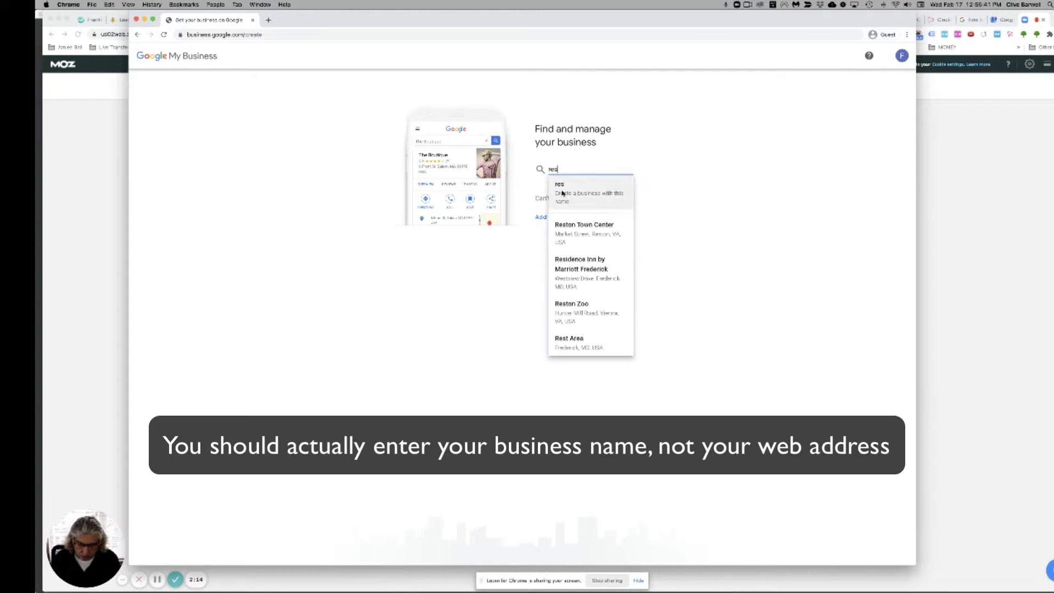
{"action": "type", "text": "identiala"}
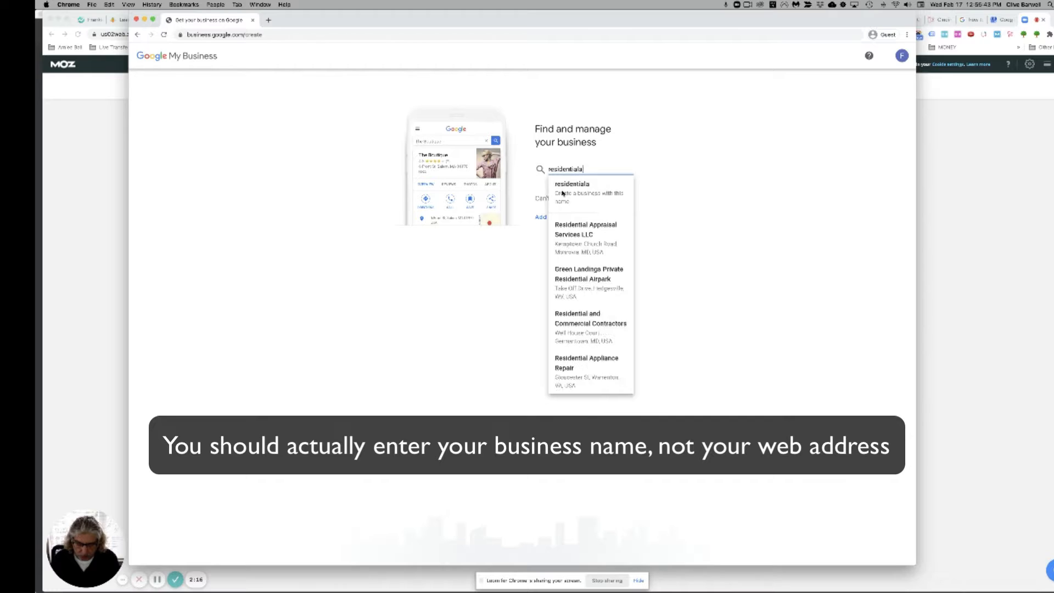
{"action": "type", "text": "ndcommercial"}
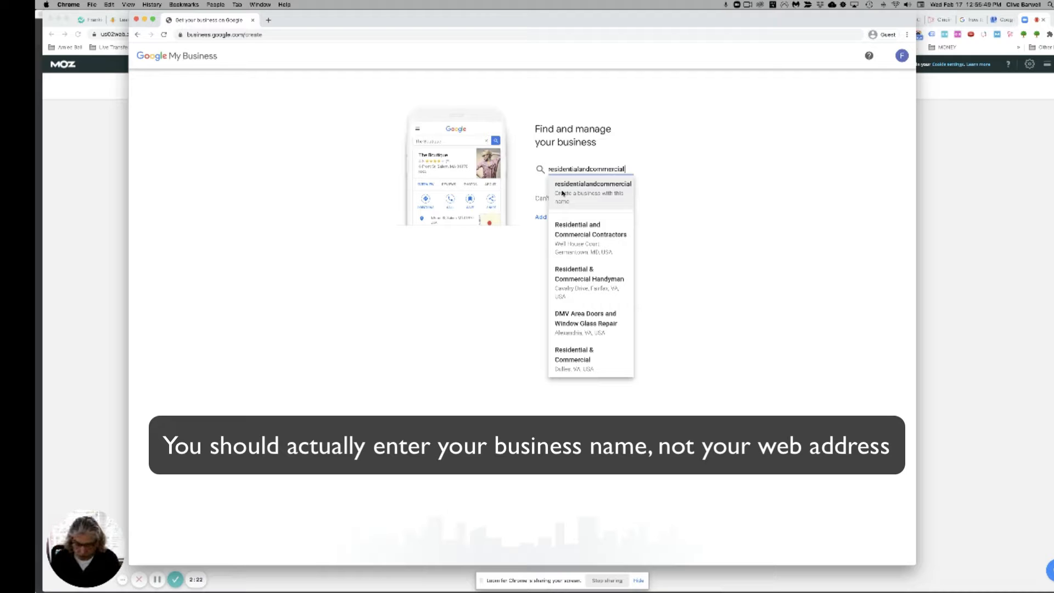
{"action": "type", "text": "sur"}
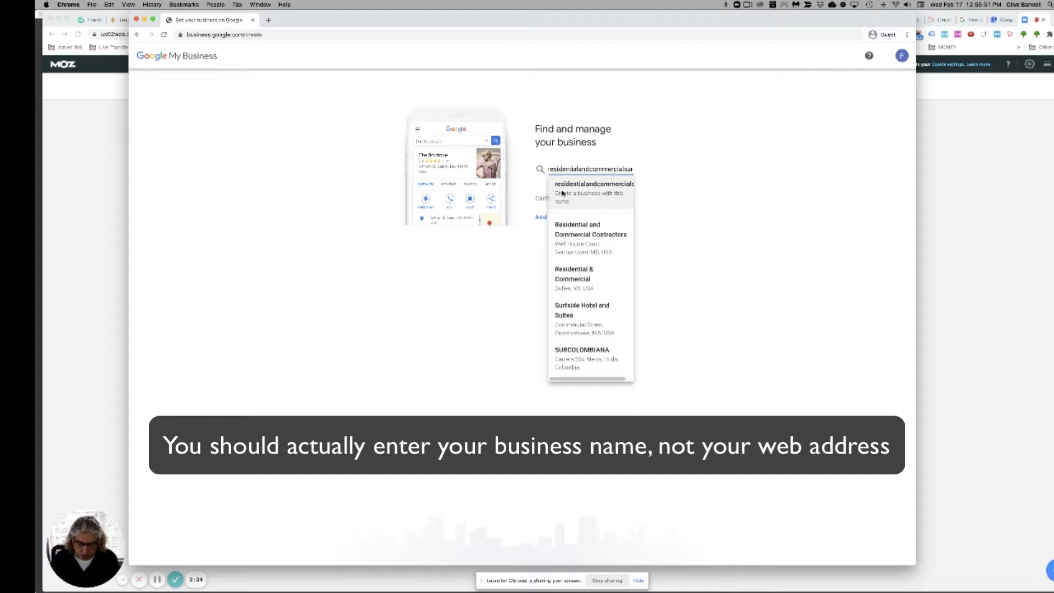
{"action": "type", "text": "veys.com"}
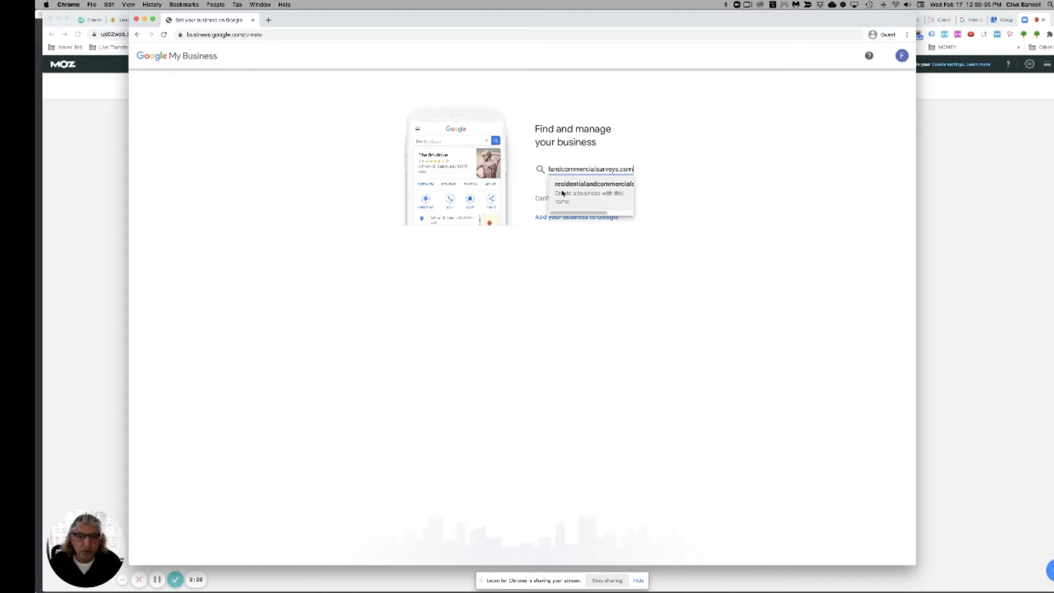
{"action": "left_click", "coordinate": [563, 193]}
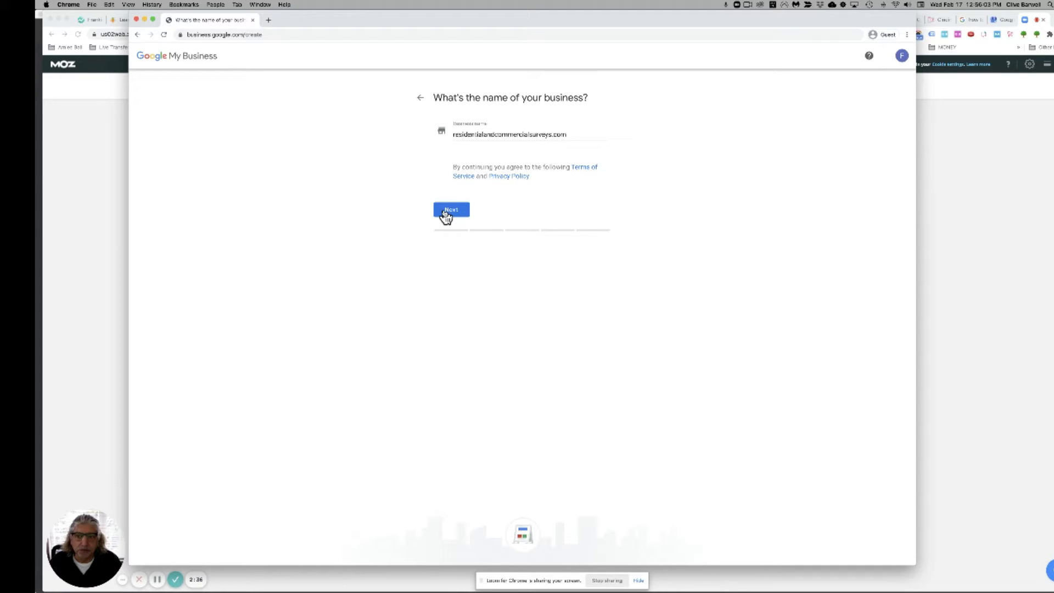
Step: Confirm the name and choose Land surveyor as the business category
{"action": "left_click", "coordinate": [448, 214]}
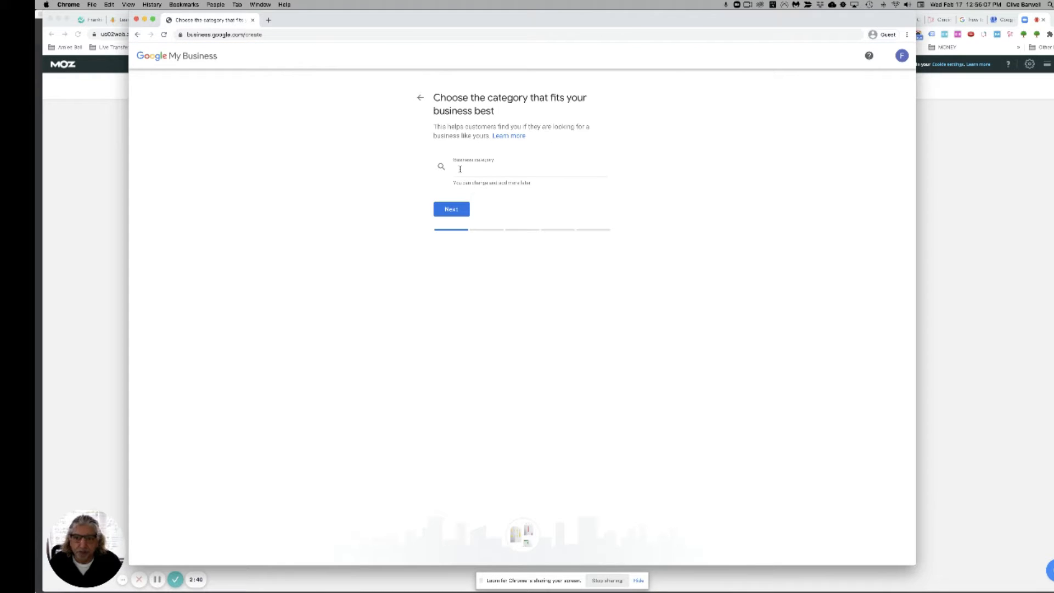
{"action": "left_click", "coordinate": [461, 171]}
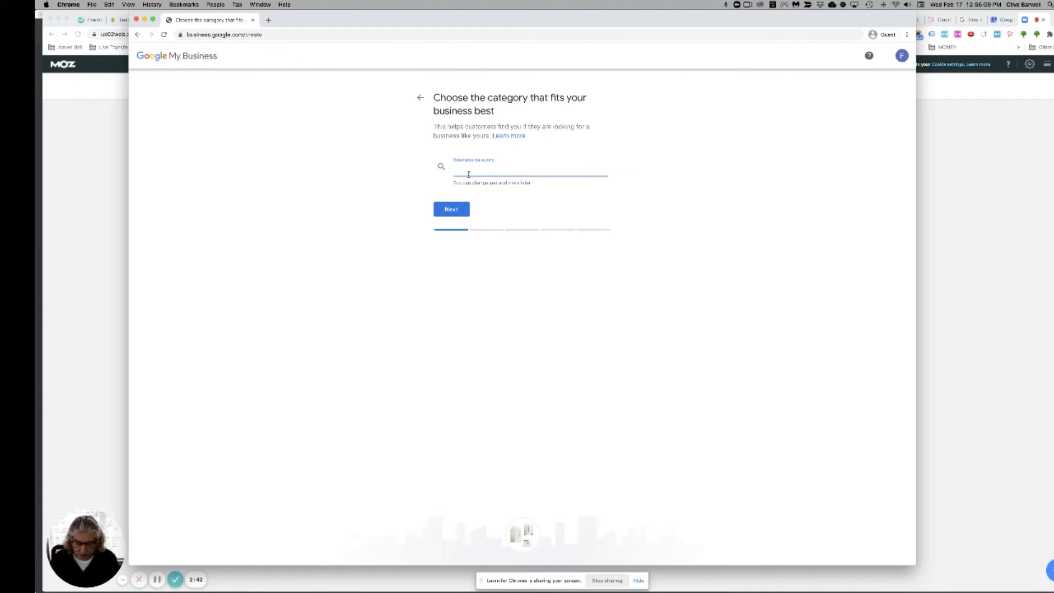
{"action": "type", "text": "Survey"}
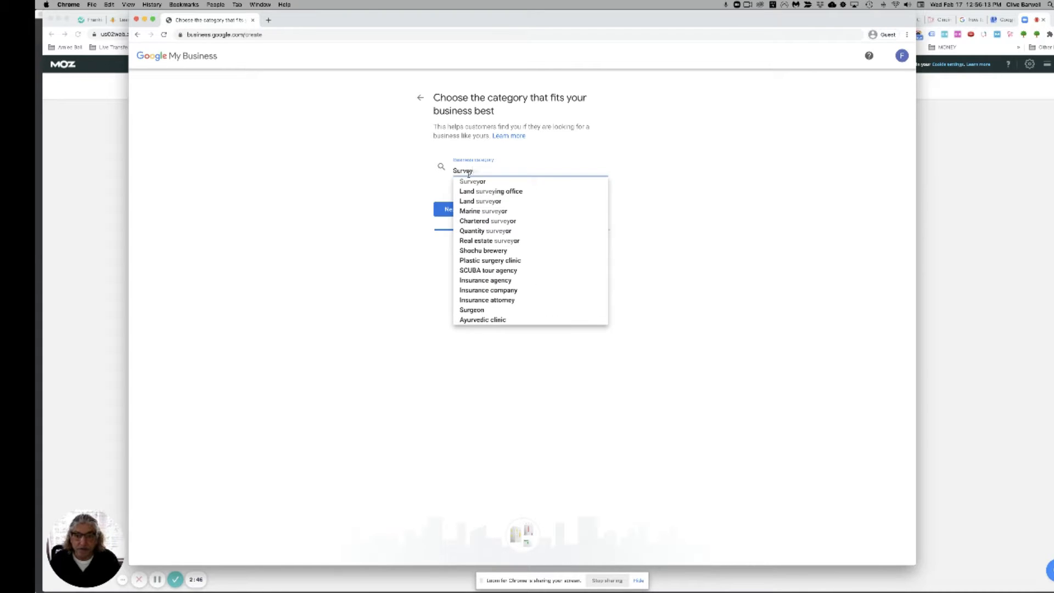
{"action": "left_click", "coordinate": [482, 202]}
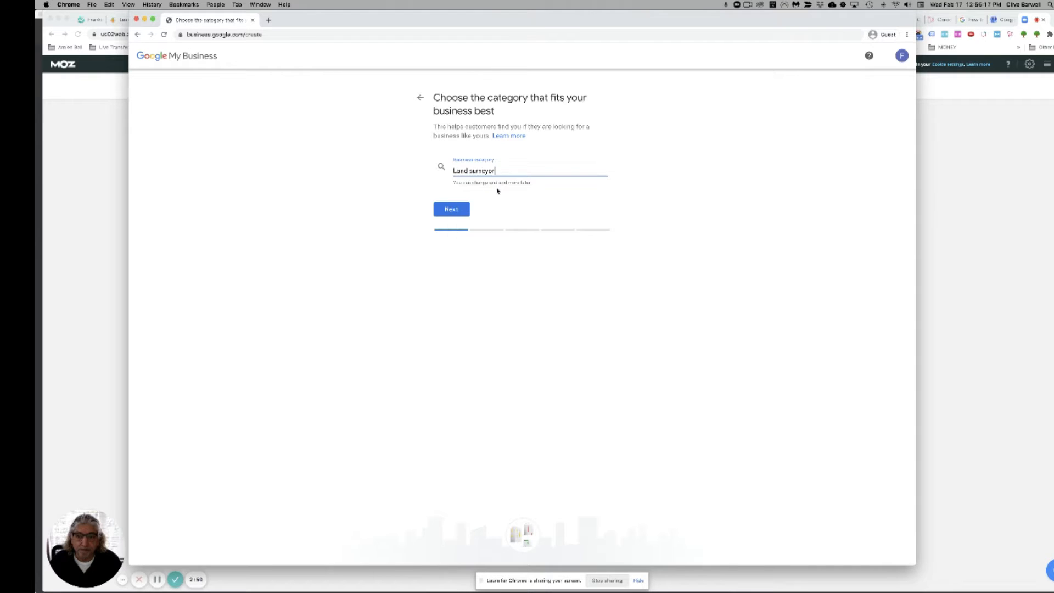
{"action": "left_click", "coordinate": [451, 213]}
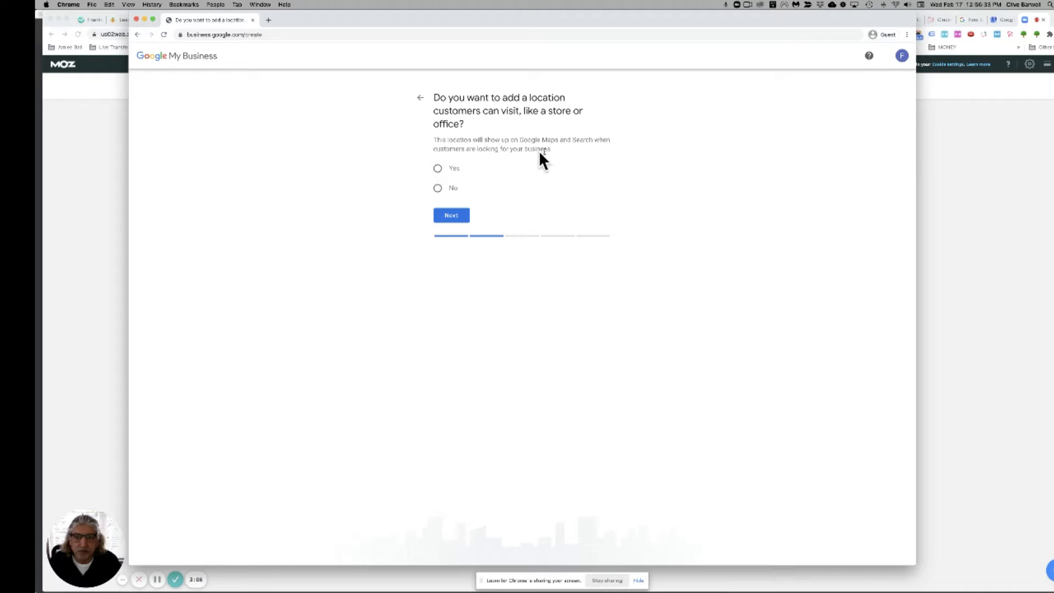
Step: Confirm customers can visit a location, then enter the street address and city
{"action": "left_click", "coordinate": [438, 169]}
{"action": "left_click", "coordinate": [452, 220]}
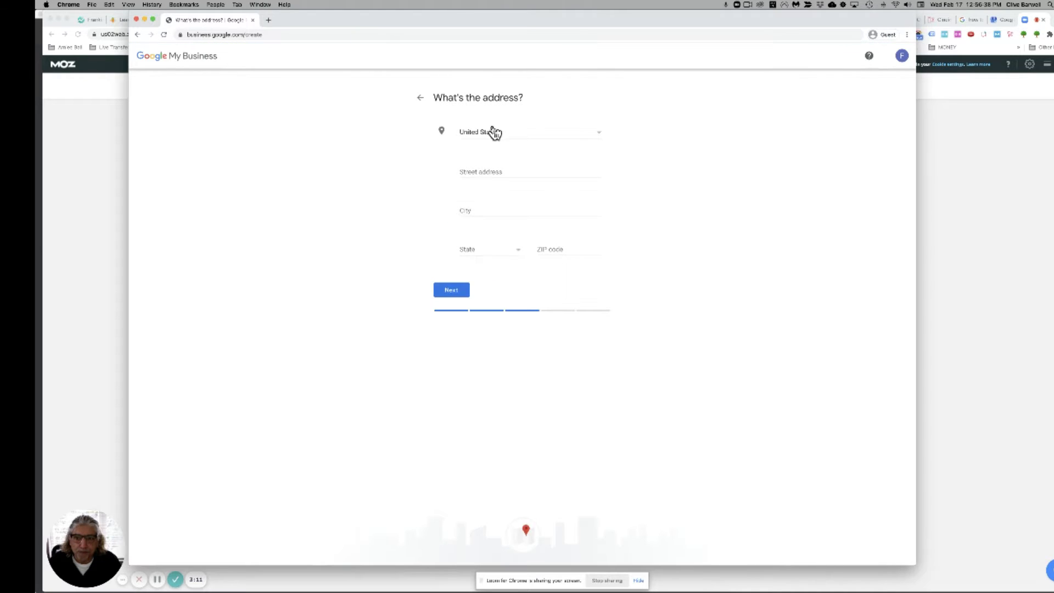
{"action": "left_click", "coordinate": [476, 172]}
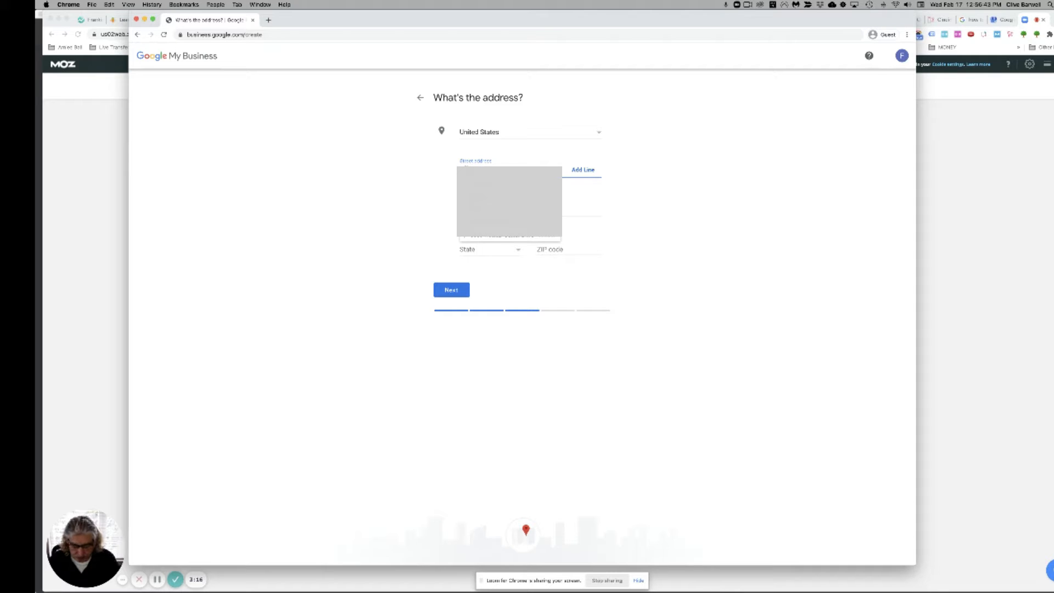
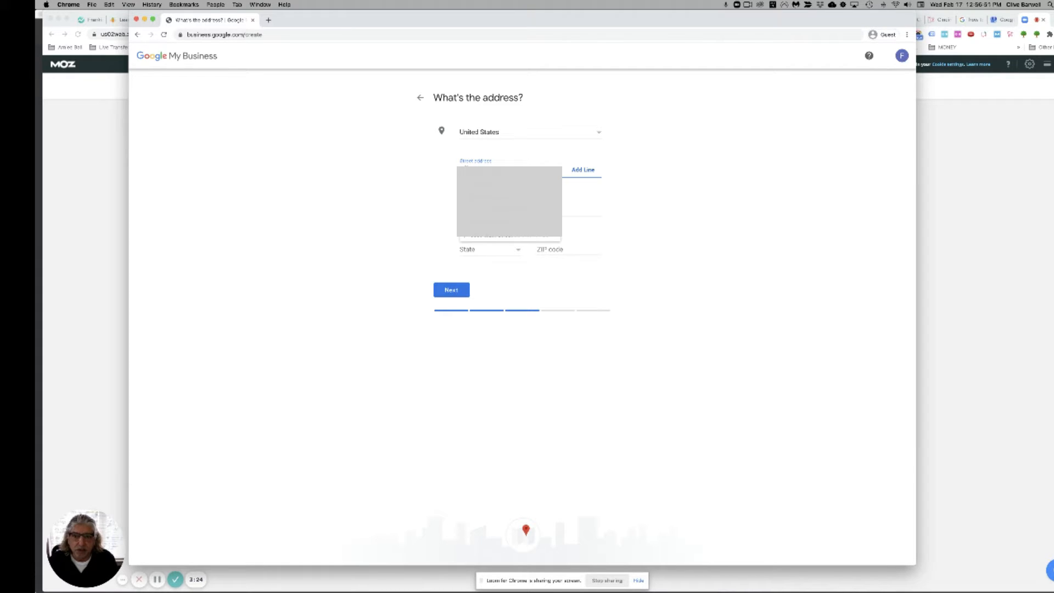
{"action": "left_click", "coordinate": [466, 209]}
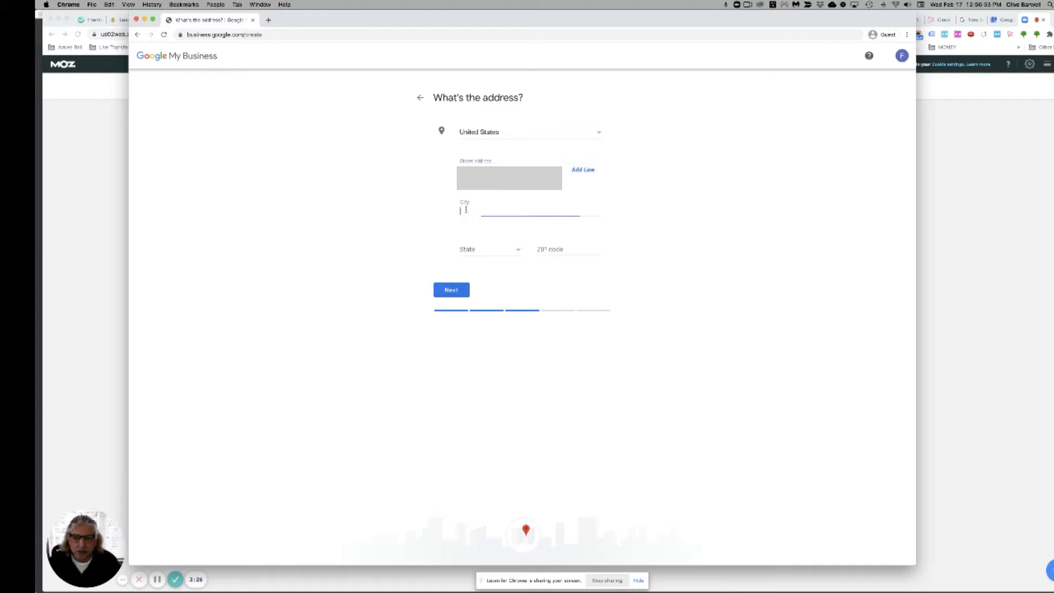
{"action": "type", "text": "Ch"}
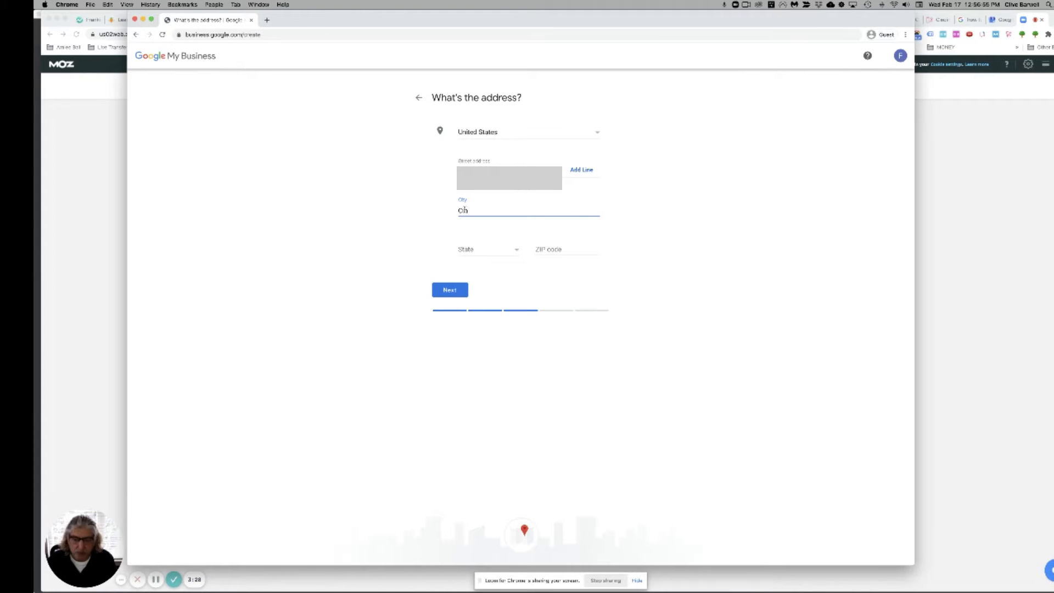
{"action": "type", "text": "a"}
{"action": "type", "text": "cinn"}
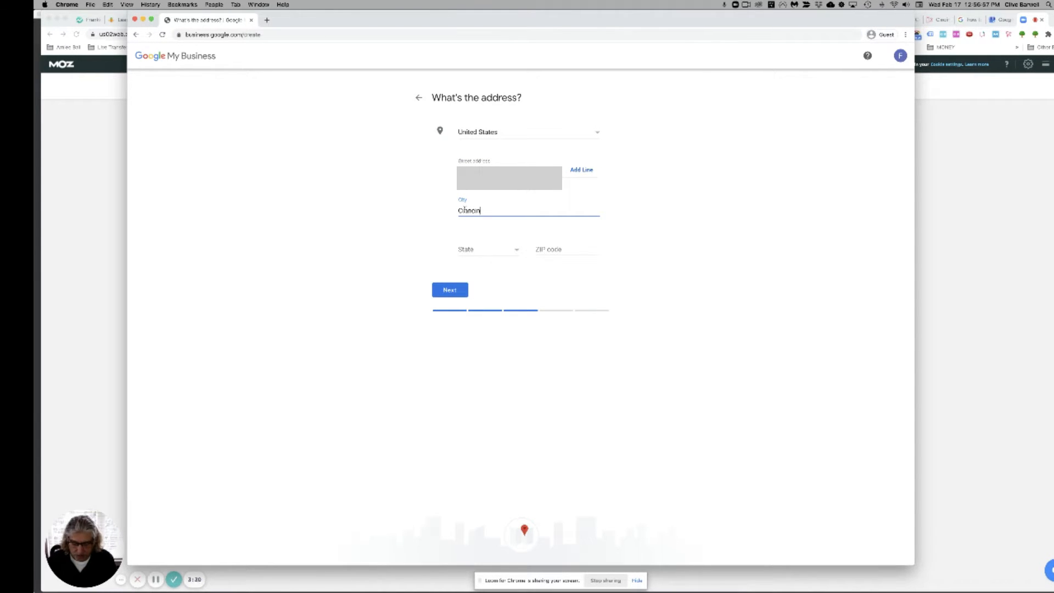
{"action": "type", "text": "ati"}
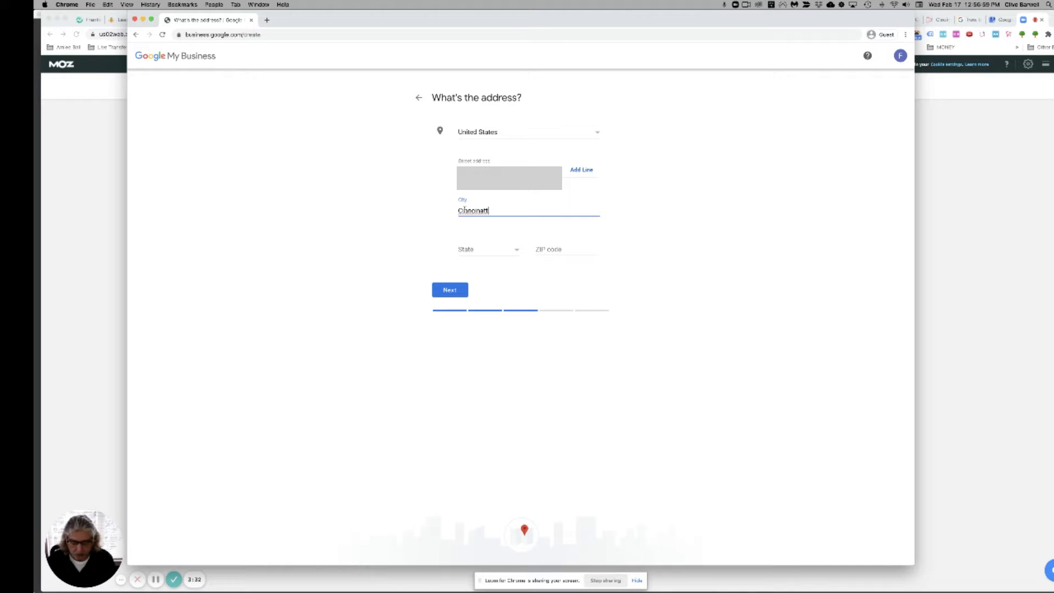
Step: Choose Ohio as the state, enter the ZIP code, and submit the address
{"action": "left_click", "coordinate": [465, 250]}
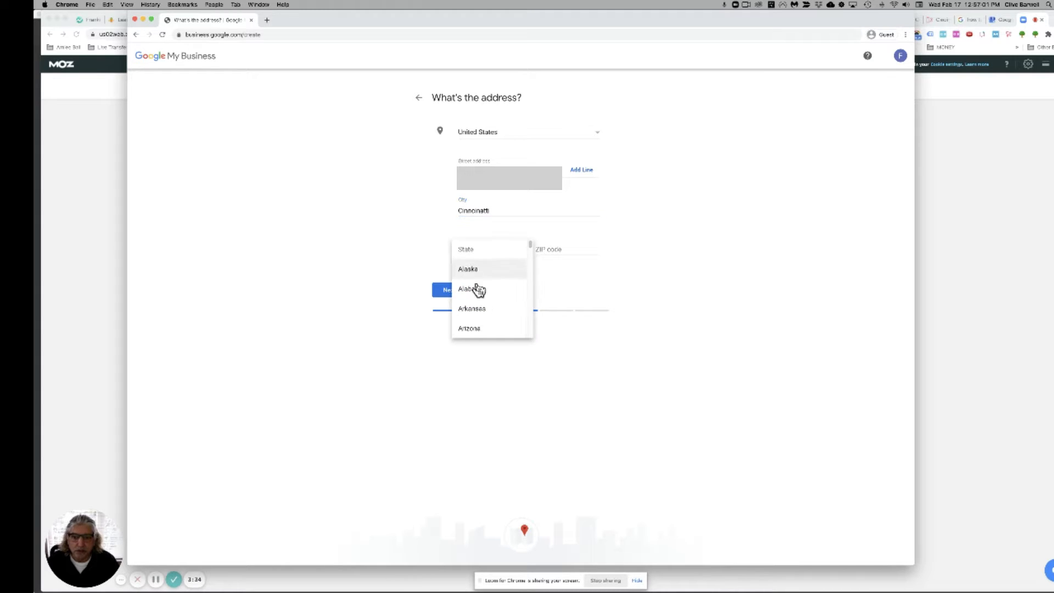
{"action": "left_click_drag", "start_coordinate": [530, 243], "coordinate": [468, 297]}
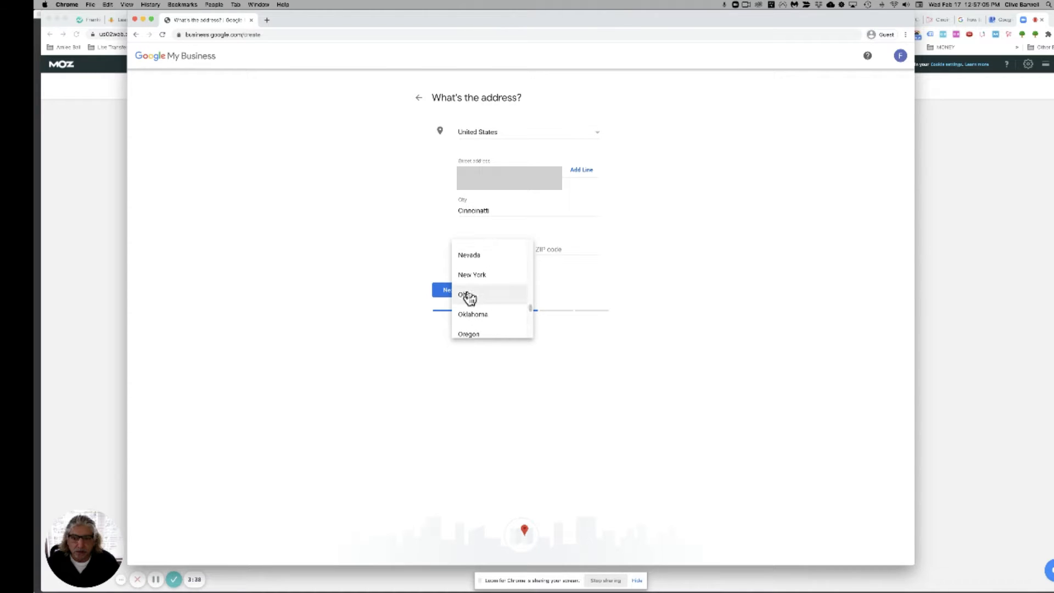
{"action": "left_click", "coordinate": [468, 296]}
{"action": "left_click", "coordinate": [549, 249]}
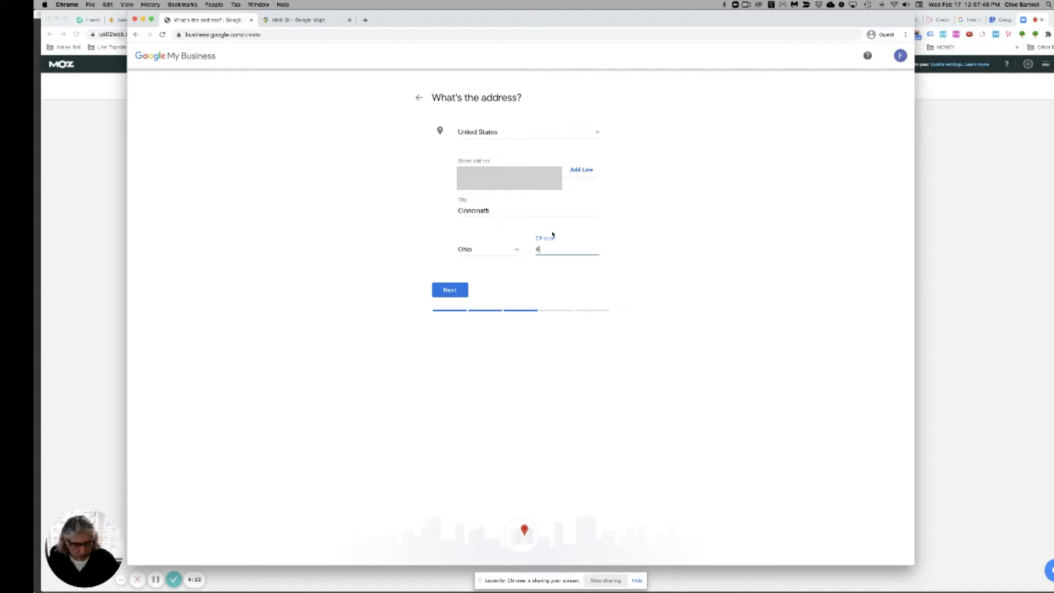
{"action": "type", "text": "202"}
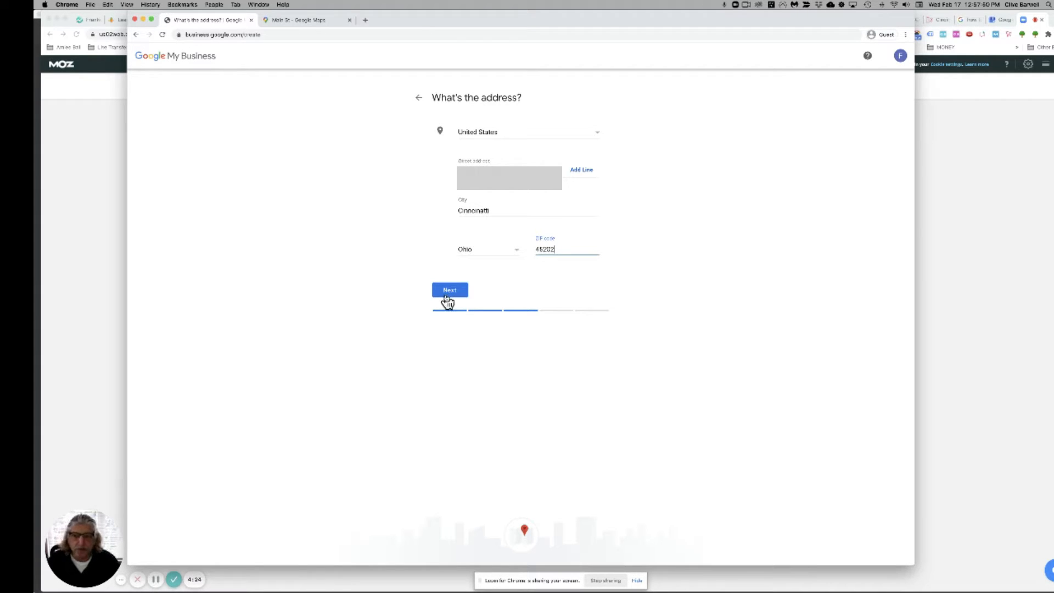
{"action": "left_click", "coordinate": [447, 296]}
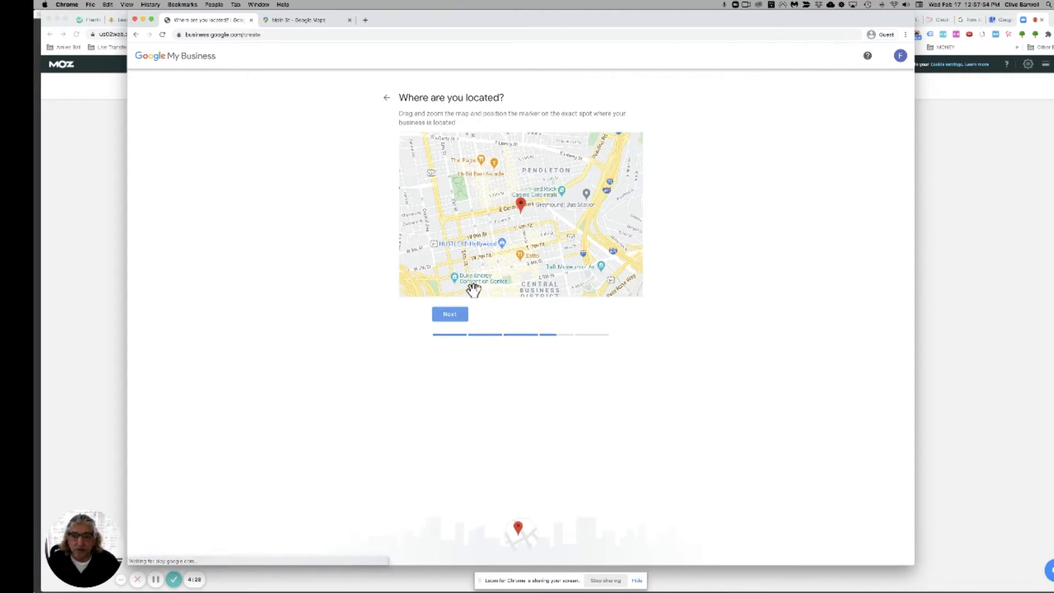
Step: Confirm the map pin, say customers are also served elsewhere, then view the Main St map
{"action": "left_click", "coordinate": [453, 322]}
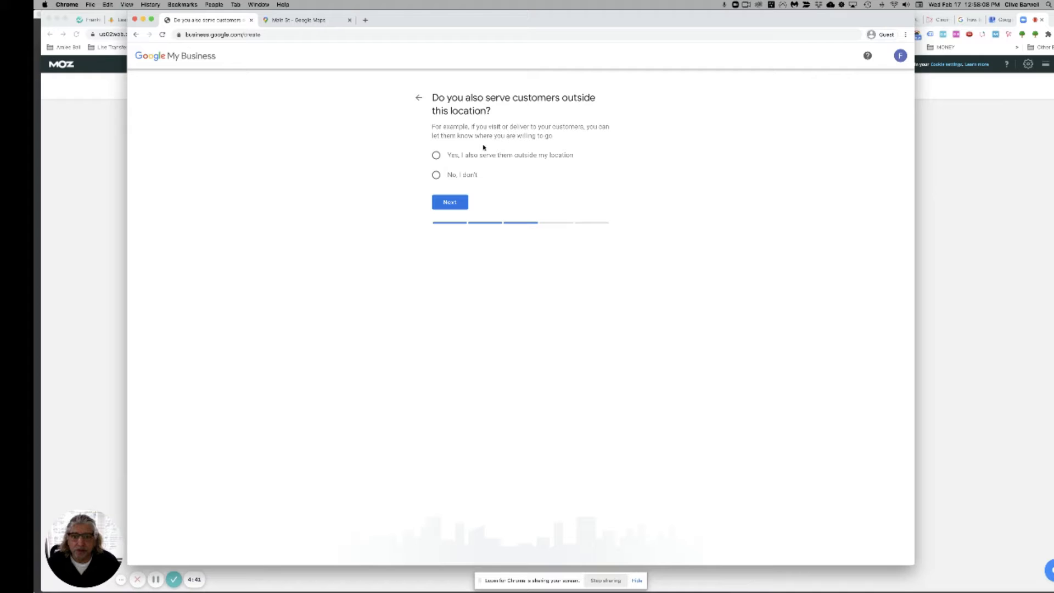
{"action": "left_click", "coordinate": [436, 156]}
{"action": "left_click", "coordinate": [451, 207]}
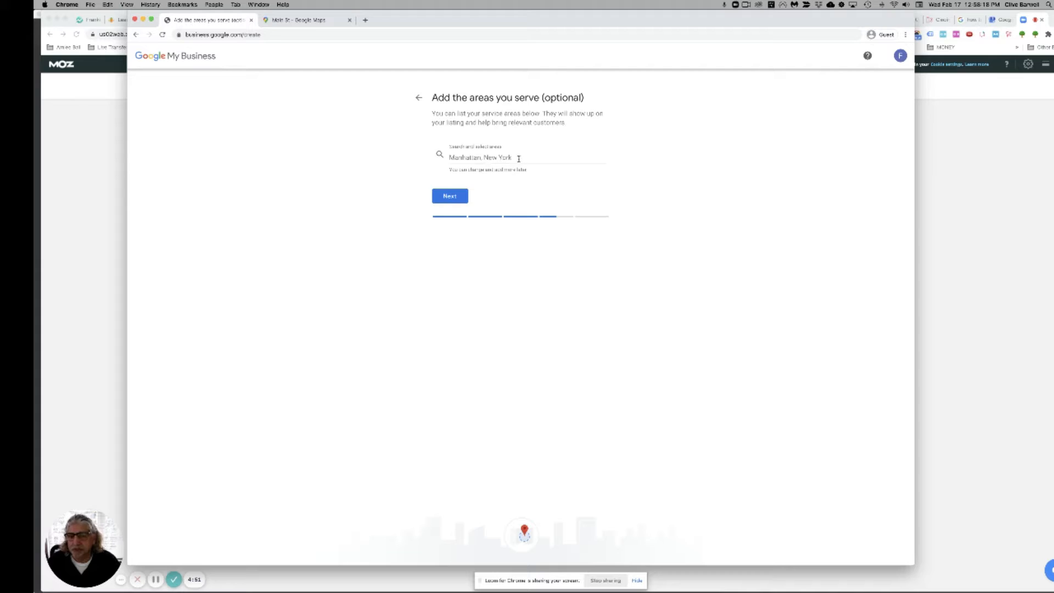
{"action": "left_click", "coordinate": [444, 158]}
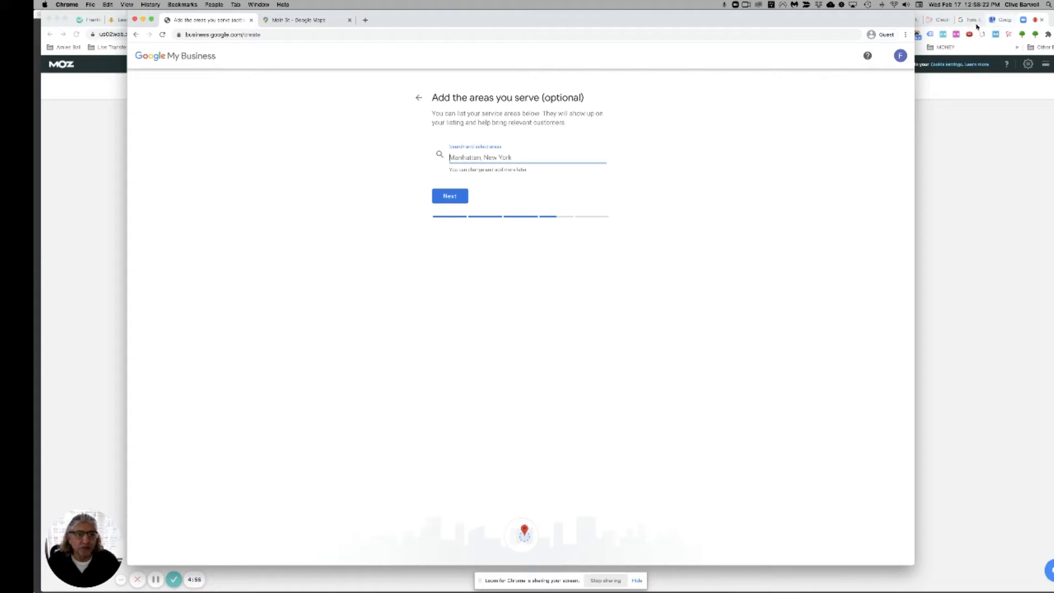
{"action": "left_click", "coordinate": [318, 20]}
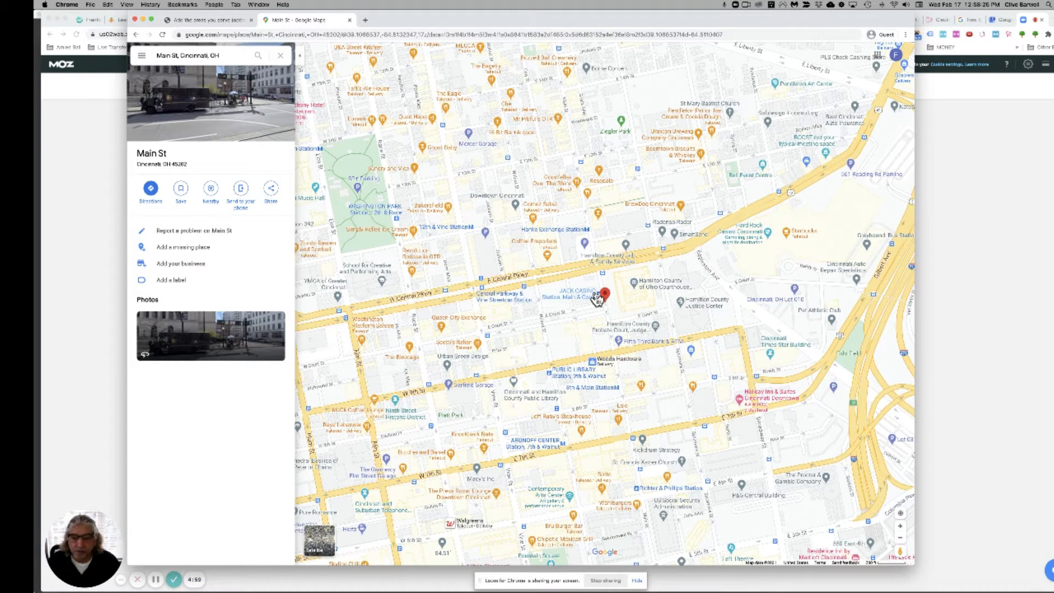
Step: Survey the Main St map, zoom out to the Cincinnati area, and return to the service-area form
{"action": "mouse_move", "coordinate": [597, 299]}
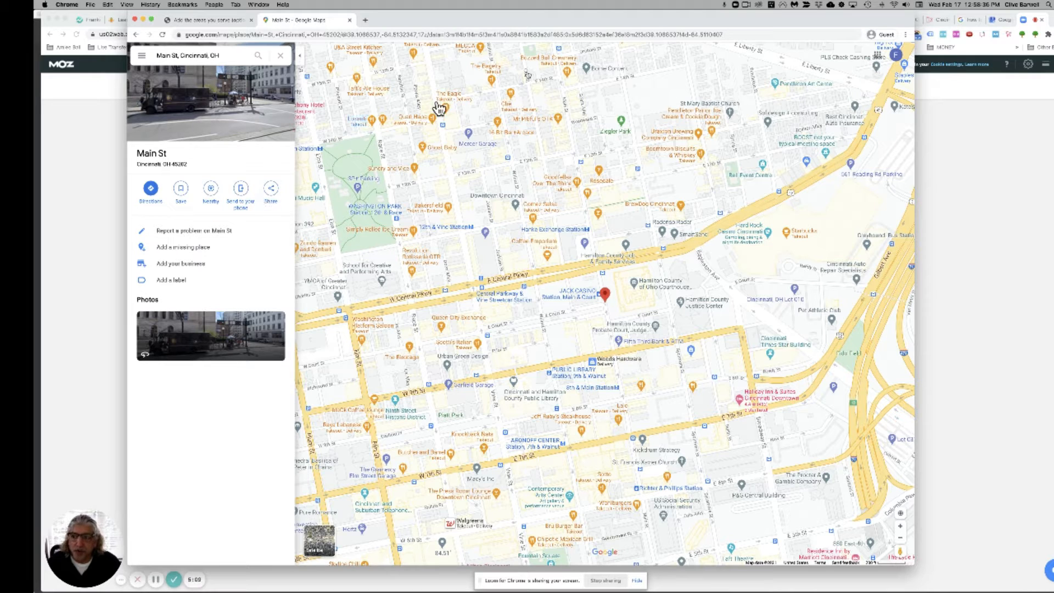
{"action": "left_click", "coordinate": [220, 21]}
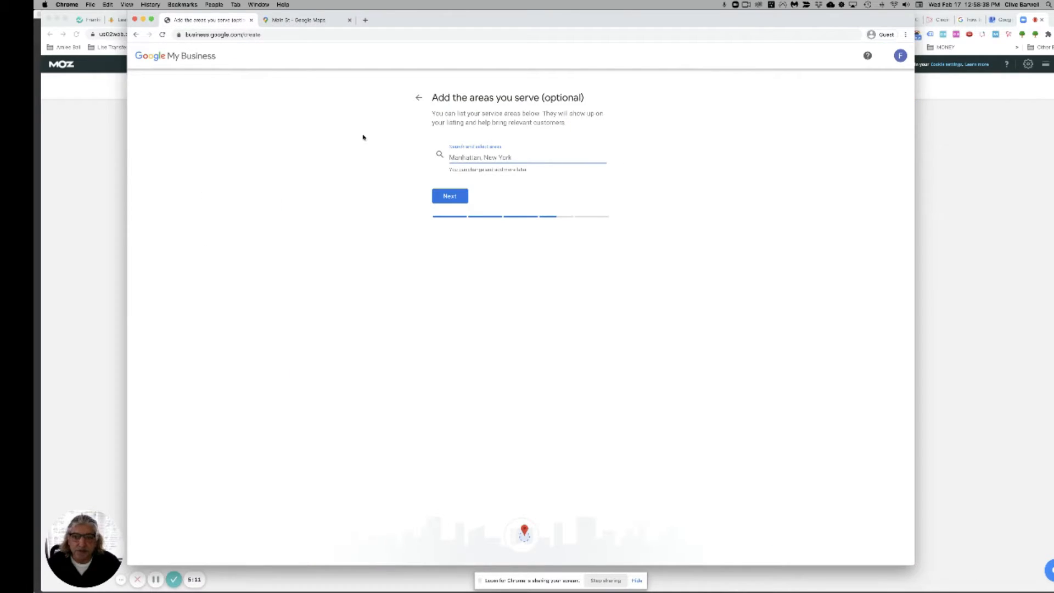
{"action": "left_click", "coordinate": [300, 20]}
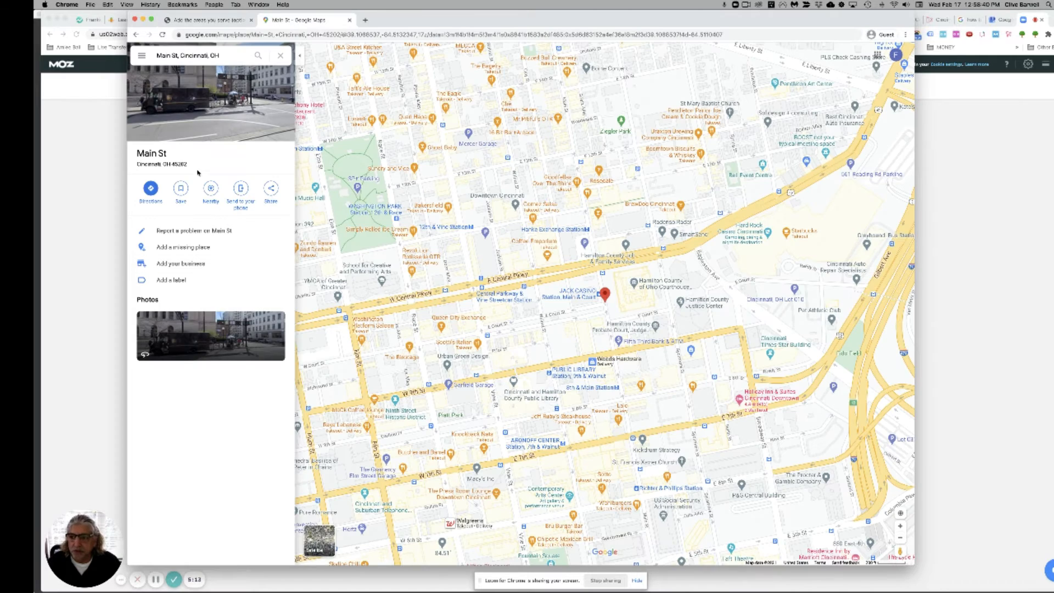
{"action": "mouse_move", "coordinate": [428, 226]}
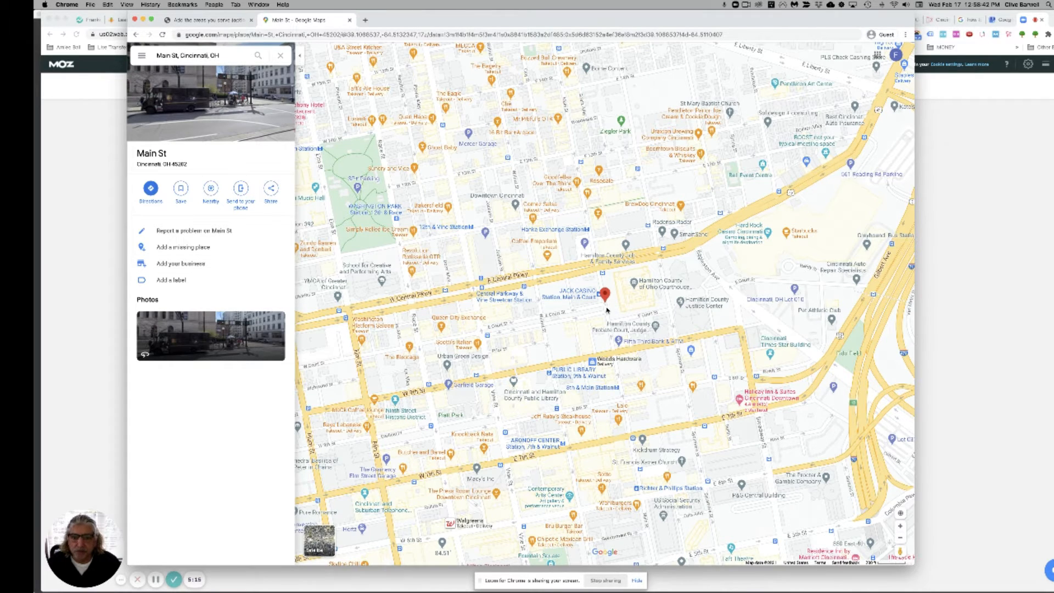
{"action": "scroll", "coordinate": [607, 310], "scroll_direction": "down", "scroll_amount": 10}
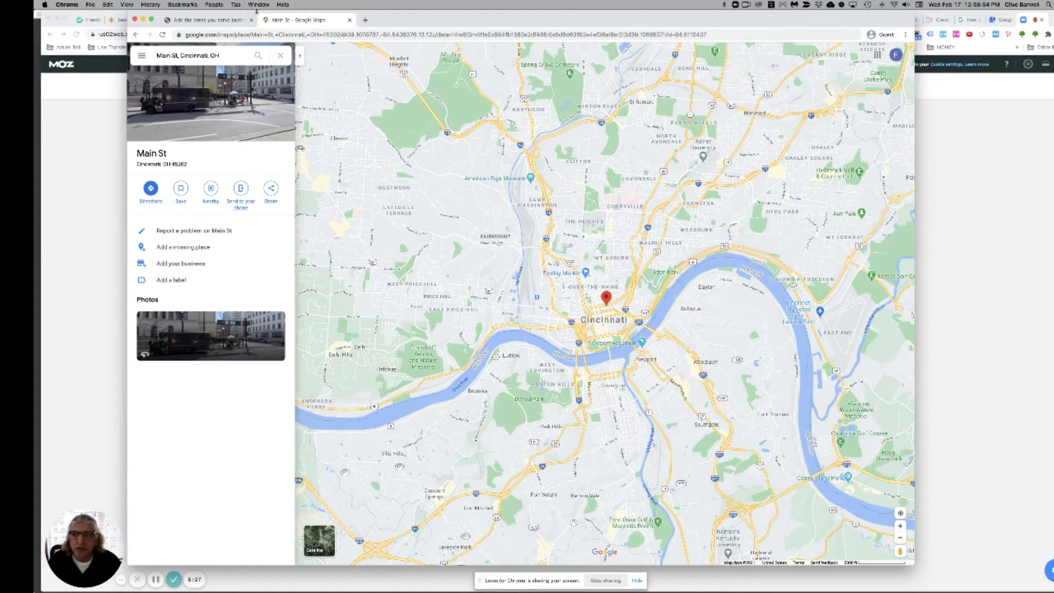
{"action": "left_click", "coordinate": [228, 23]}
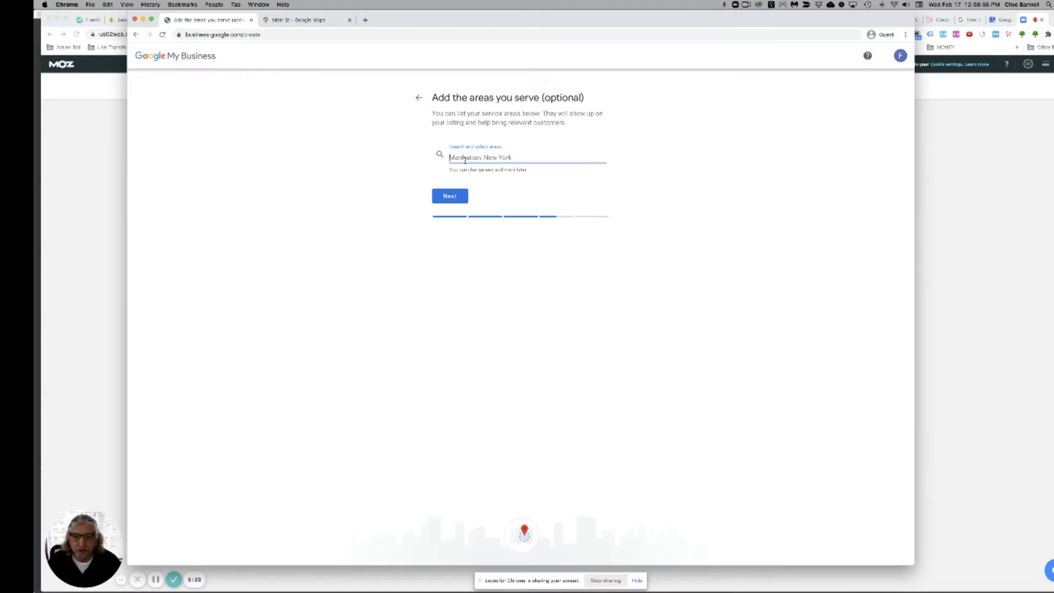
Step: Add North Avondale and Oakley (Cincinnati, OH) as service areas and continue
{"action": "type", "text": "North a"}
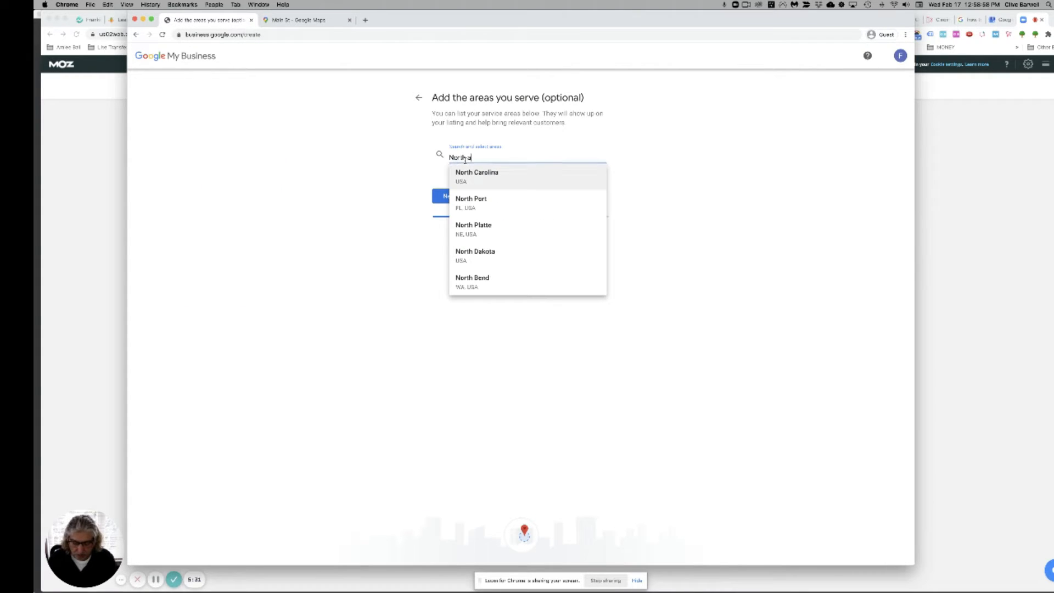
{"action": "type", "text": "vandale"}
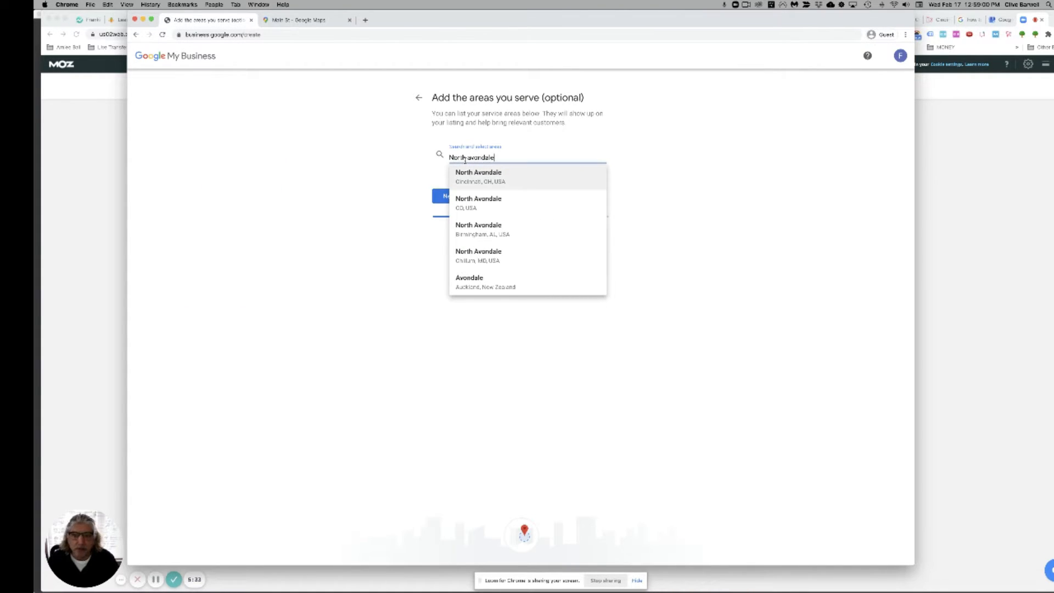
{"action": "left_click", "coordinate": [488, 177]}
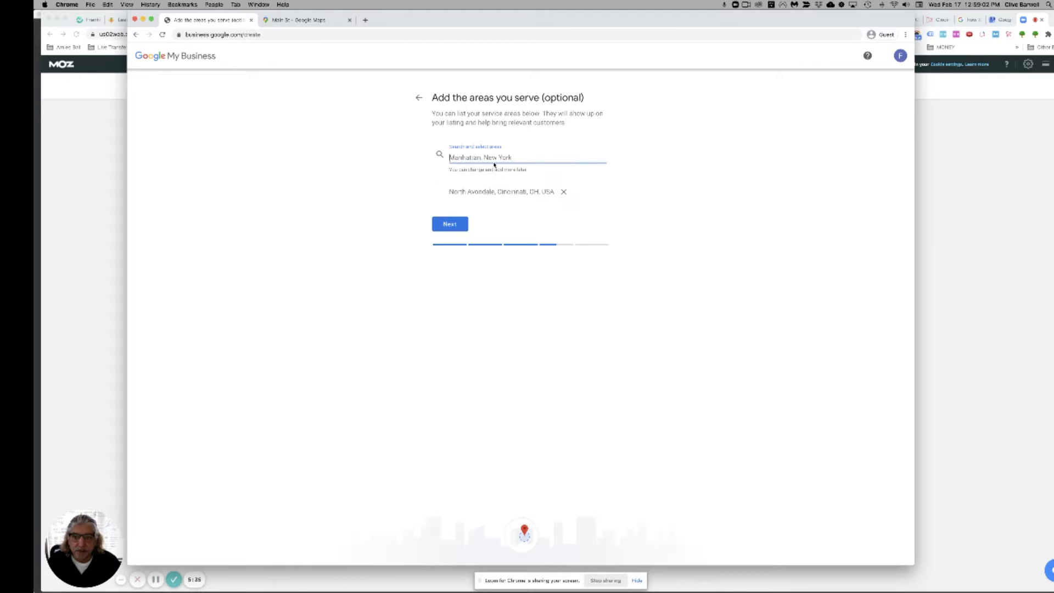
{"action": "type", "text": "Oa"}
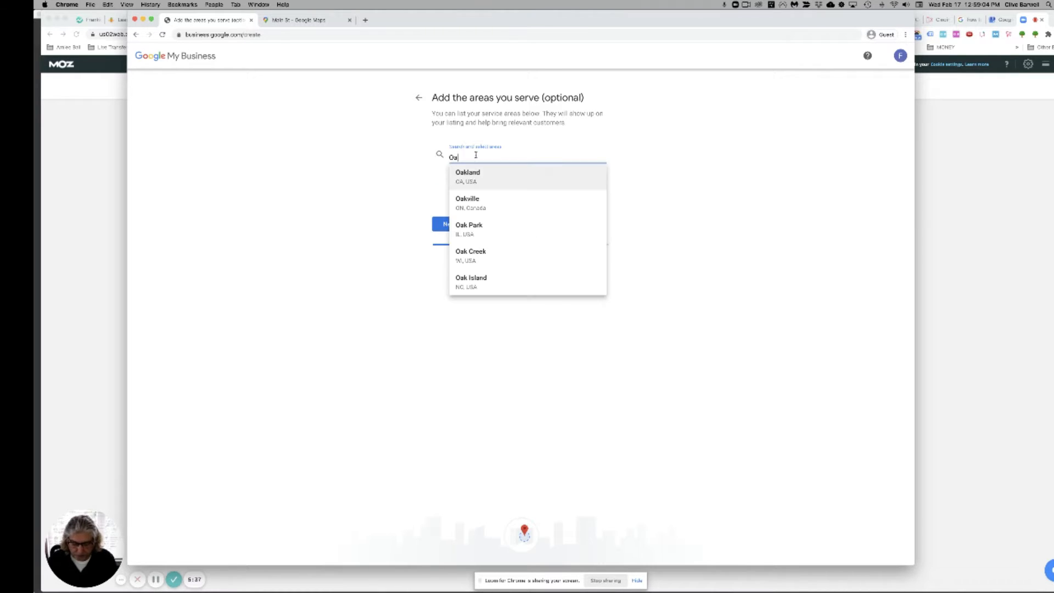
{"action": "type", "text": "kley"}
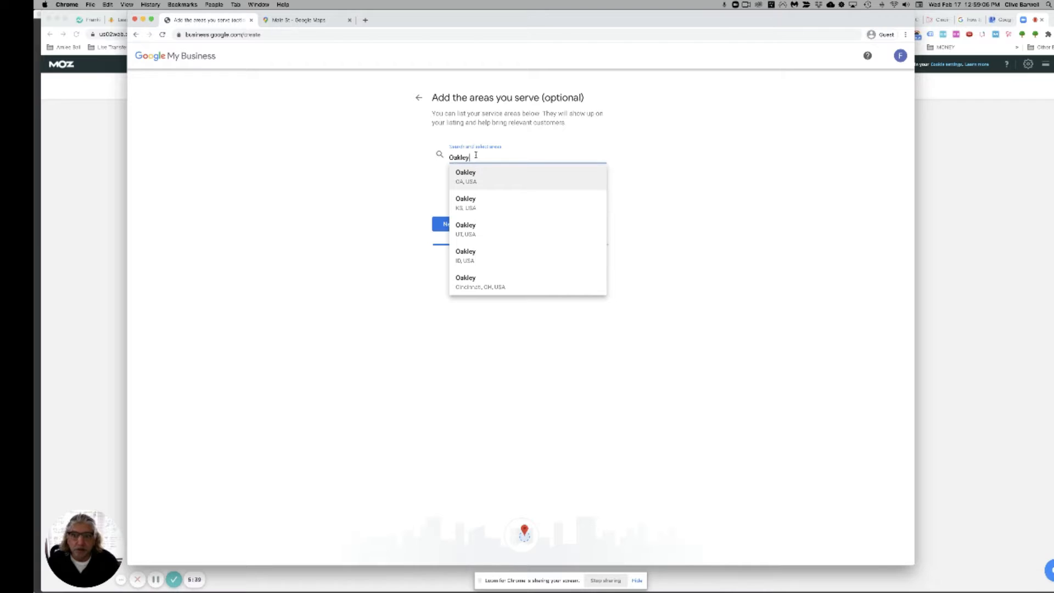
{"action": "left_click", "coordinate": [481, 285]}
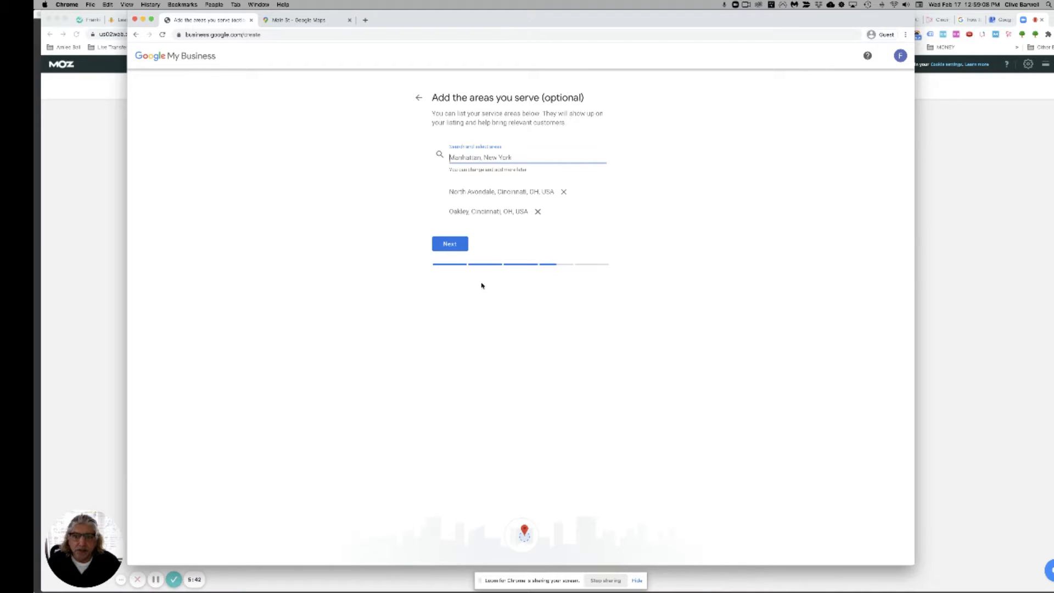
{"action": "left_click", "coordinate": [457, 254]}
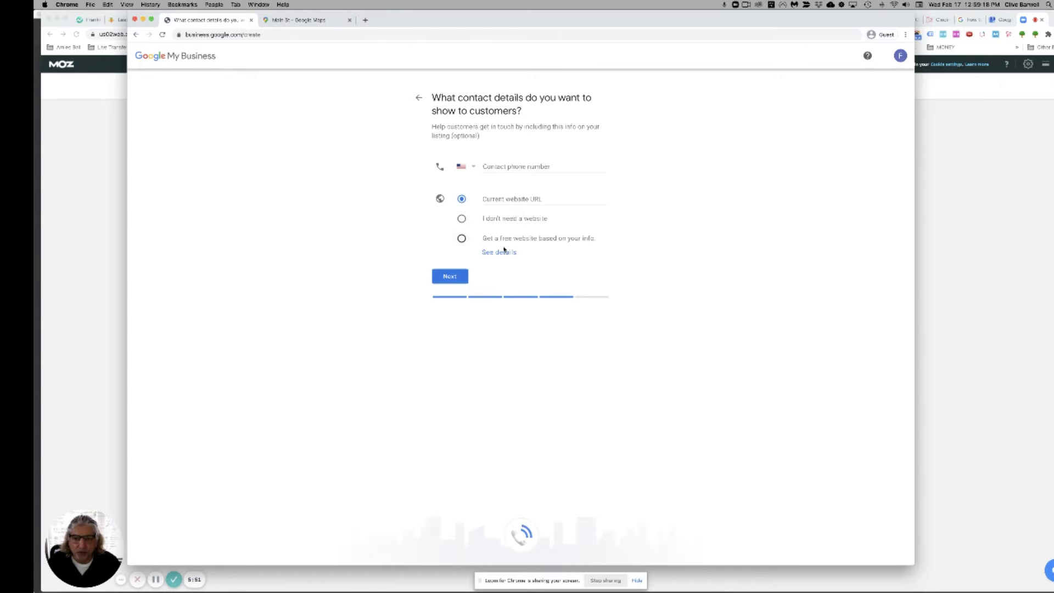
Step: Enter the business contact phone number
{"action": "left_click", "coordinate": [488, 166]}
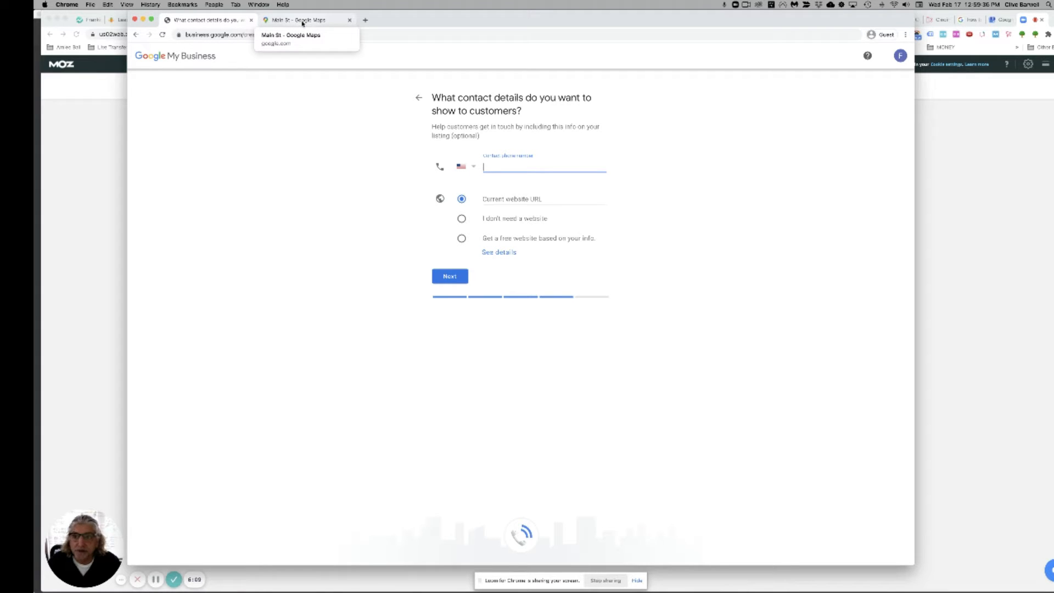
{"action": "left_click", "coordinate": [366, 20]}
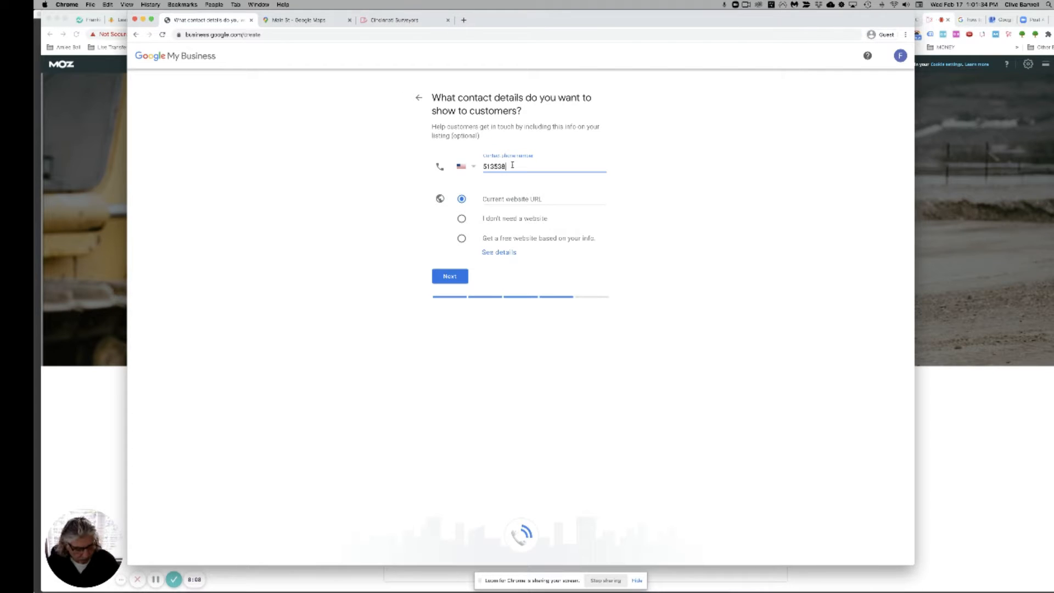
{"action": "type", "text": "11"}
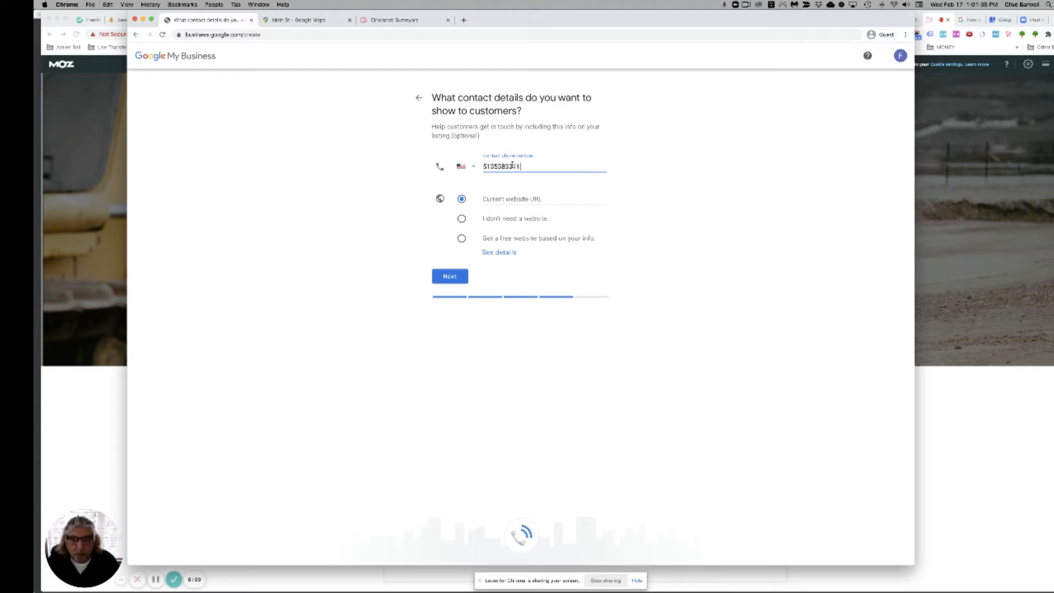
{"action": "left_click", "coordinate": [718, 287]}
Step: Paste residentialandcommercialsurveys.com as the website and finish creating the listing
{"action": "left_click", "coordinate": [492, 198]}
{"action": "type", "text": "residentialandcommercialsurveys.com"}
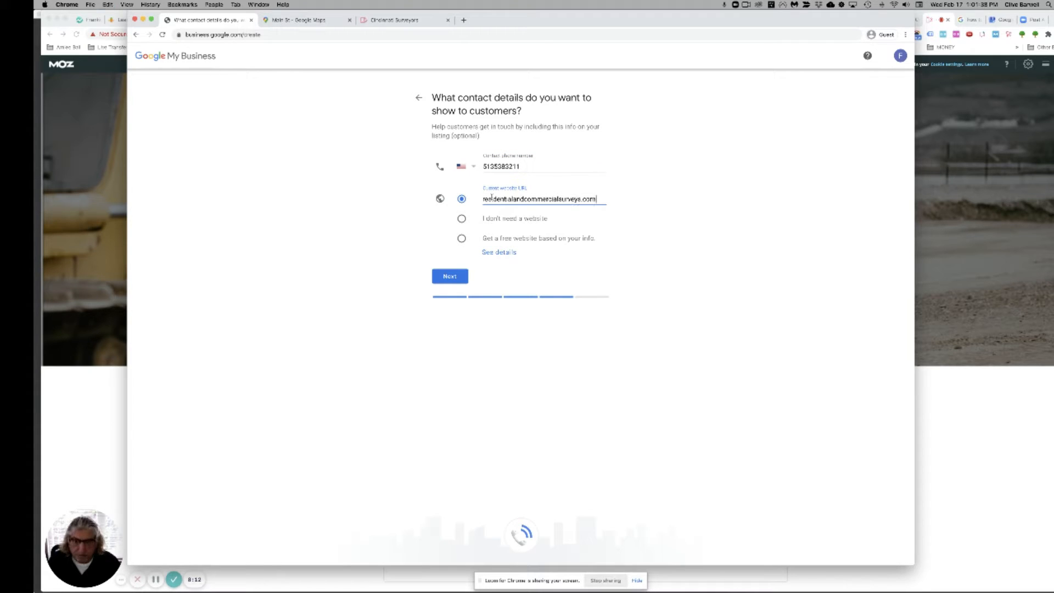
{"action": "left_click", "coordinate": [451, 283]}
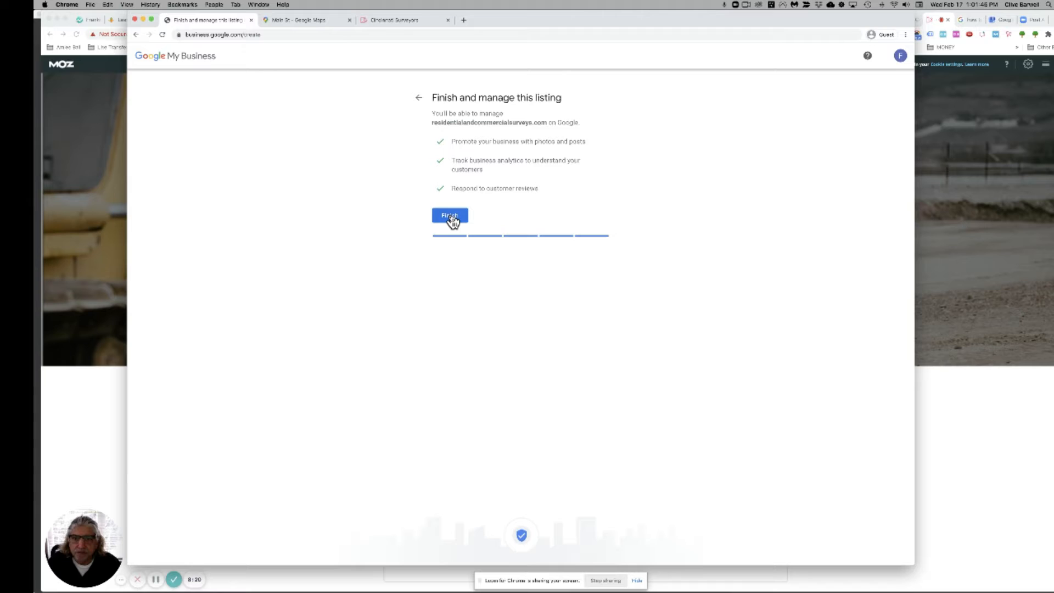
{"action": "left_click", "coordinate": [452, 218]}
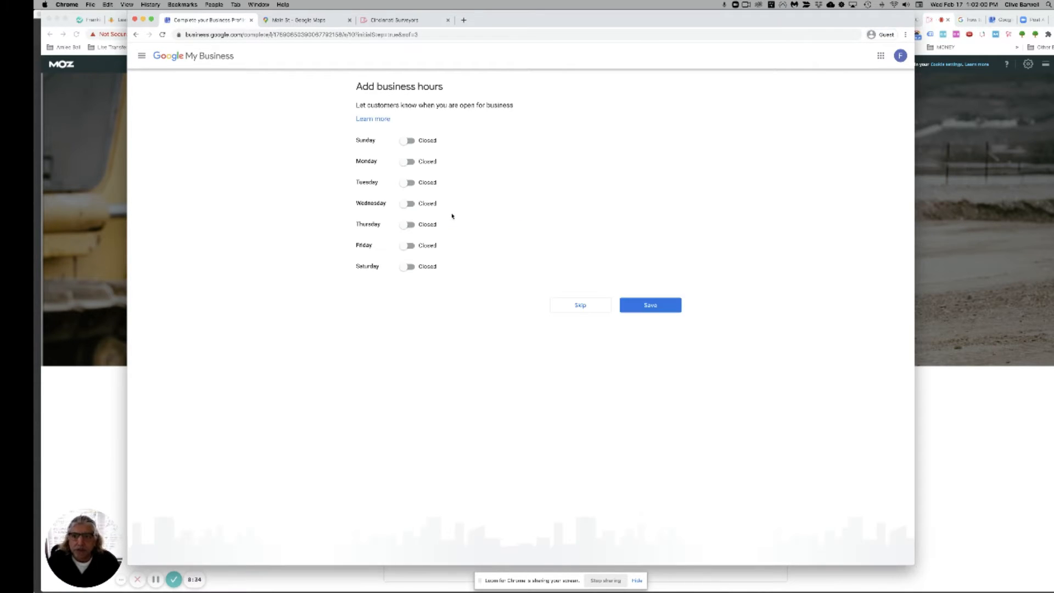
Step: Mark Monday through Friday open and set Monday's hours to 9:00 AM–6:00 PM
{"action": "left_click", "coordinate": [407, 163]}
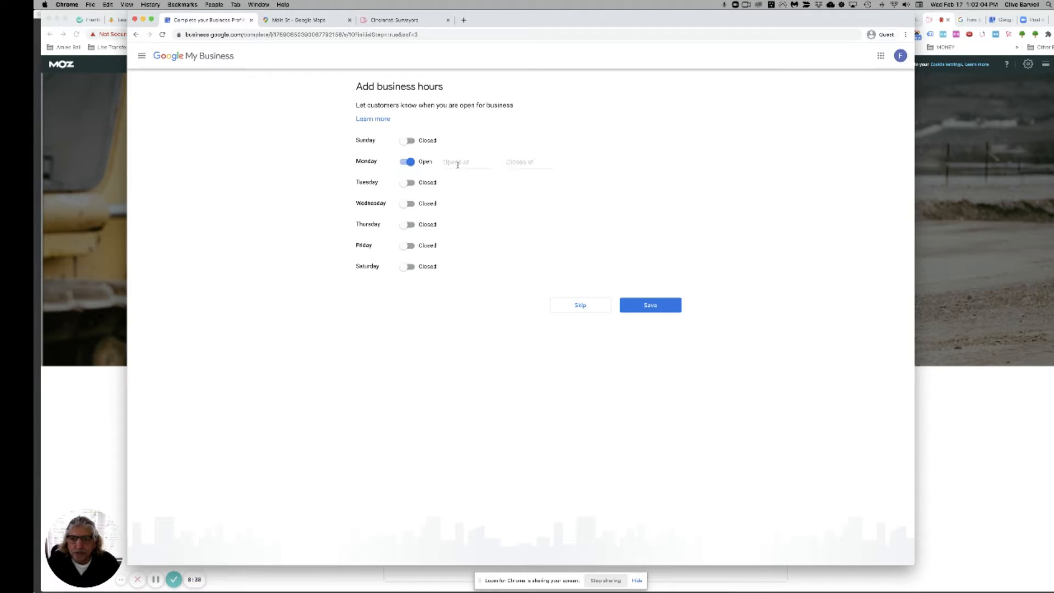
{"action": "left_click", "coordinate": [407, 184]}
{"action": "left_click", "coordinate": [407, 204]}
{"action": "left_click", "coordinate": [407, 226]}
{"action": "left_click", "coordinate": [408, 247]}
{"action": "left_click", "coordinate": [454, 163]}
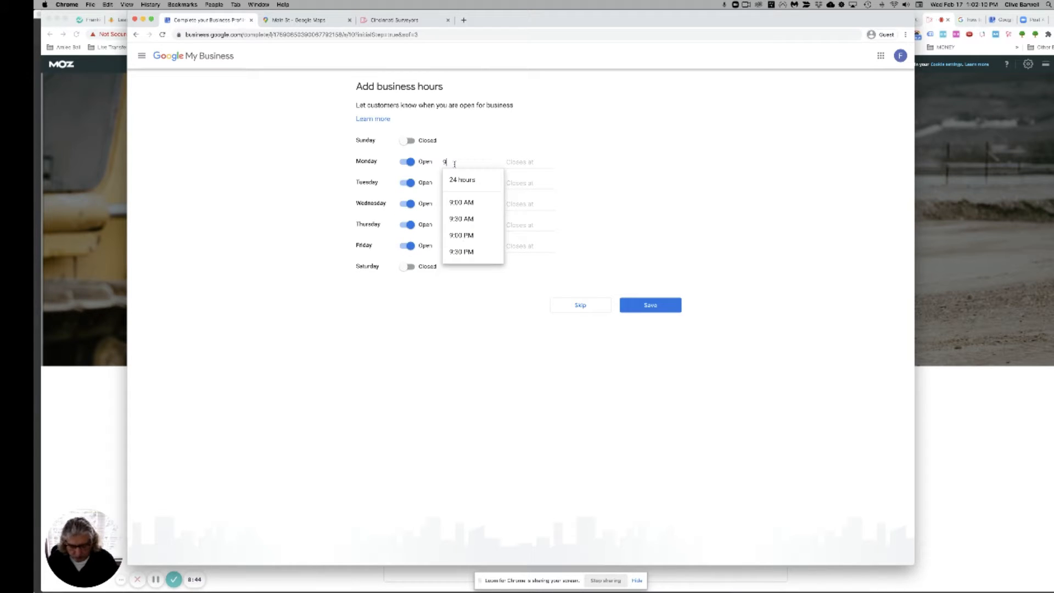
{"action": "type", "text": "9.00"}
{"action": "key", "text": "Tab"}
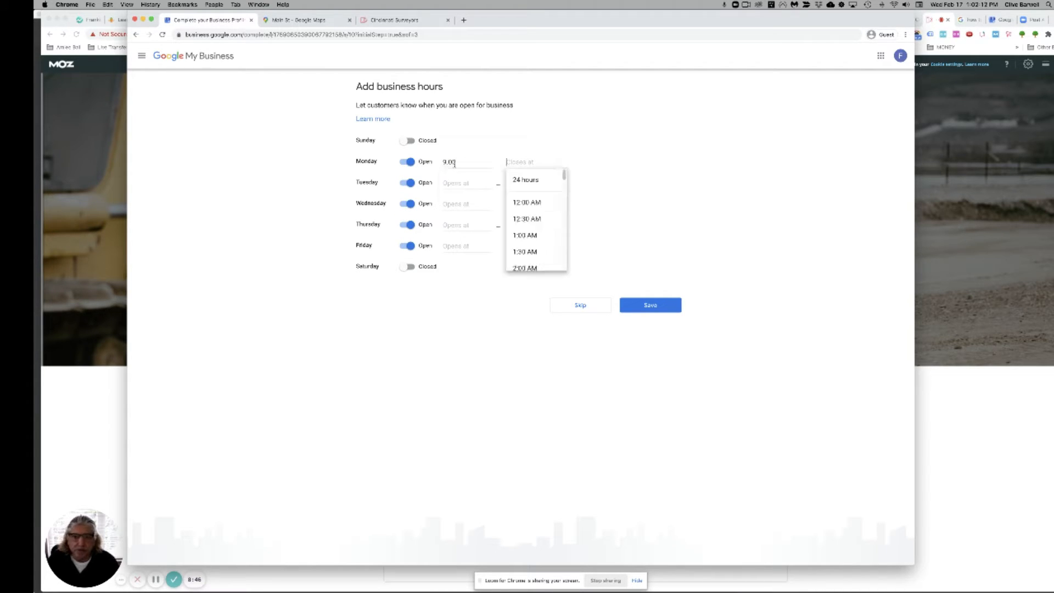
{"action": "type", "text": "6.00"}
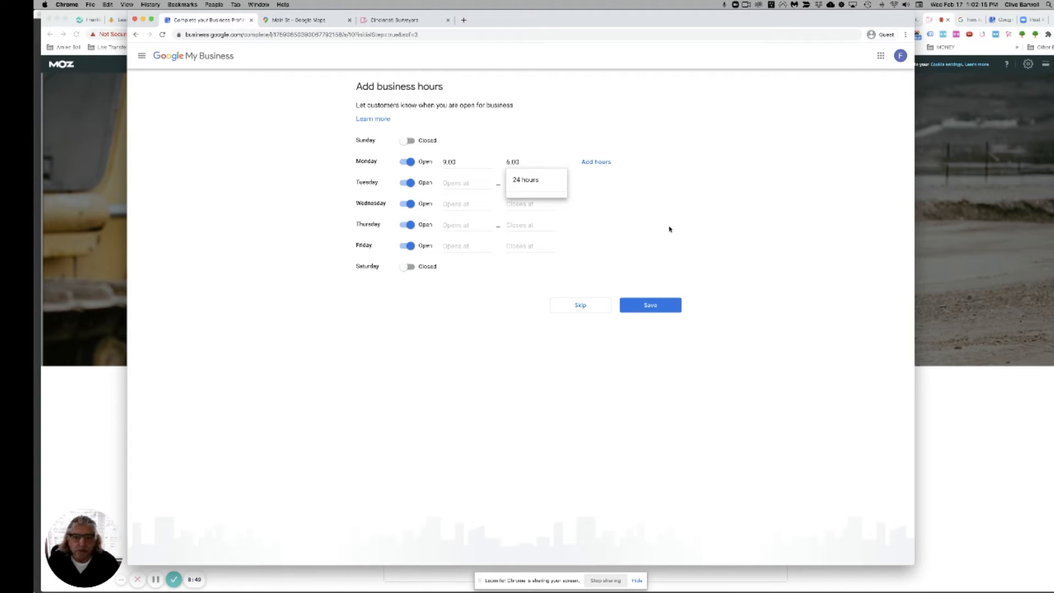
{"action": "key", "text": "Tab"}
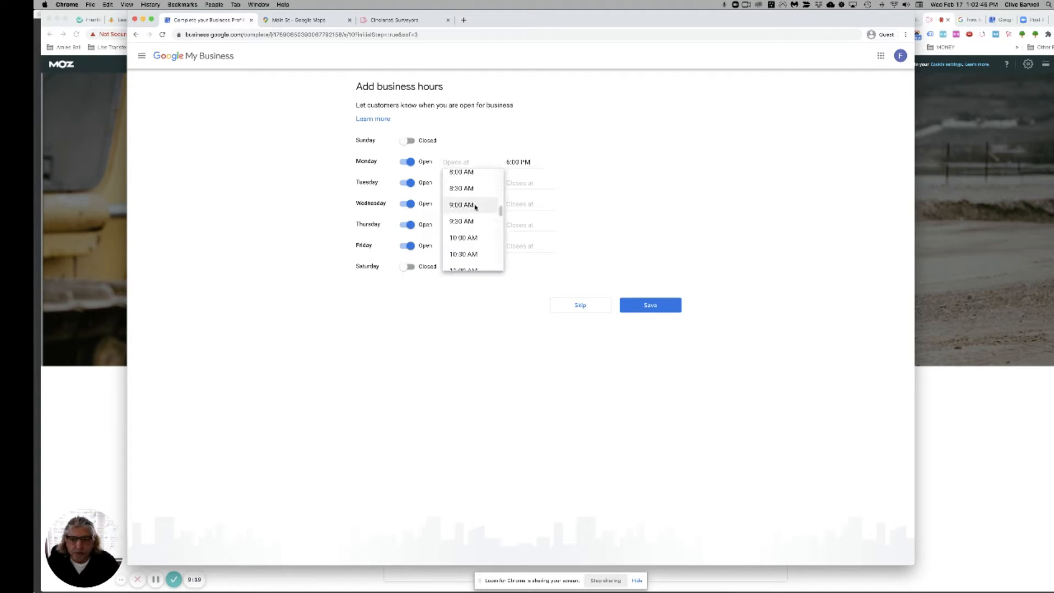
Step: Set Tuesday through Friday to 9:00 AM–6:00 PM and save the hours
{"action": "left_click", "coordinate": [469, 182]}
{"action": "left_click_drag", "start_coordinate": [477, 159], "coordinate": [435, 165]}
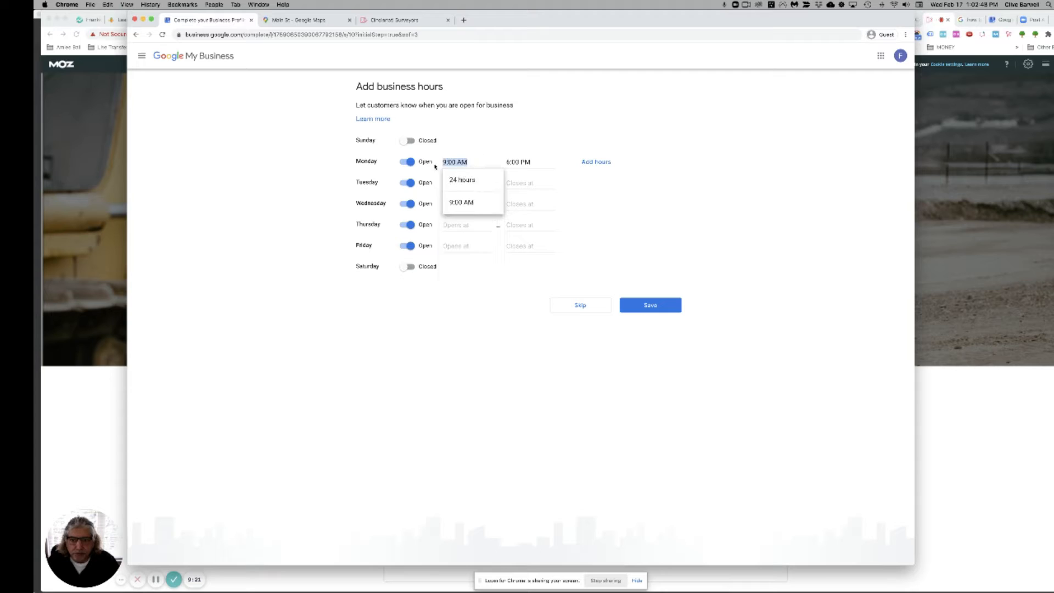
{"action": "left_click", "coordinate": [669, 190]}
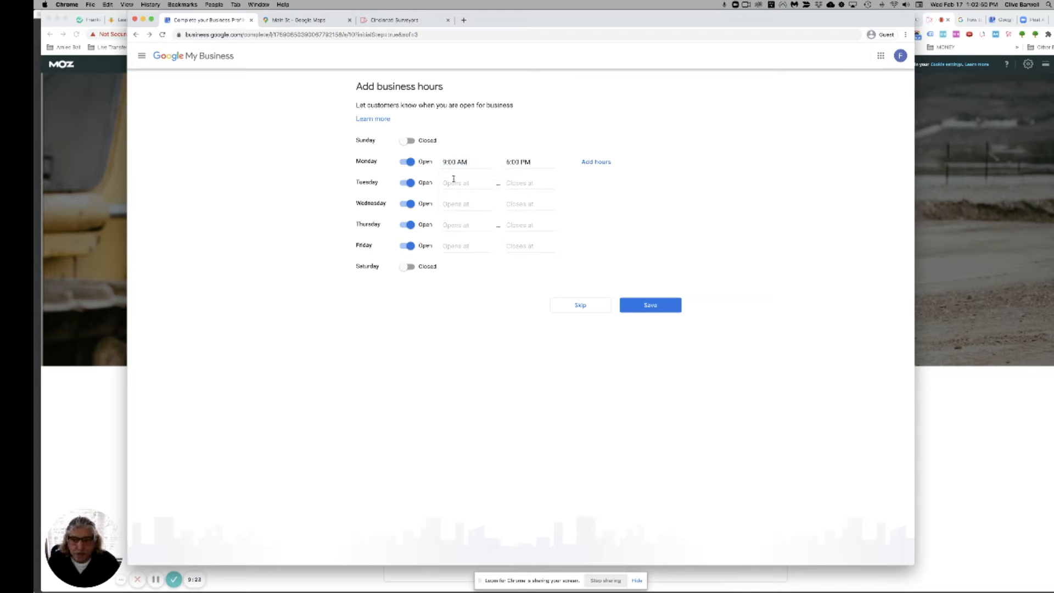
{"action": "left_click", "coordinate": [454, 180]}
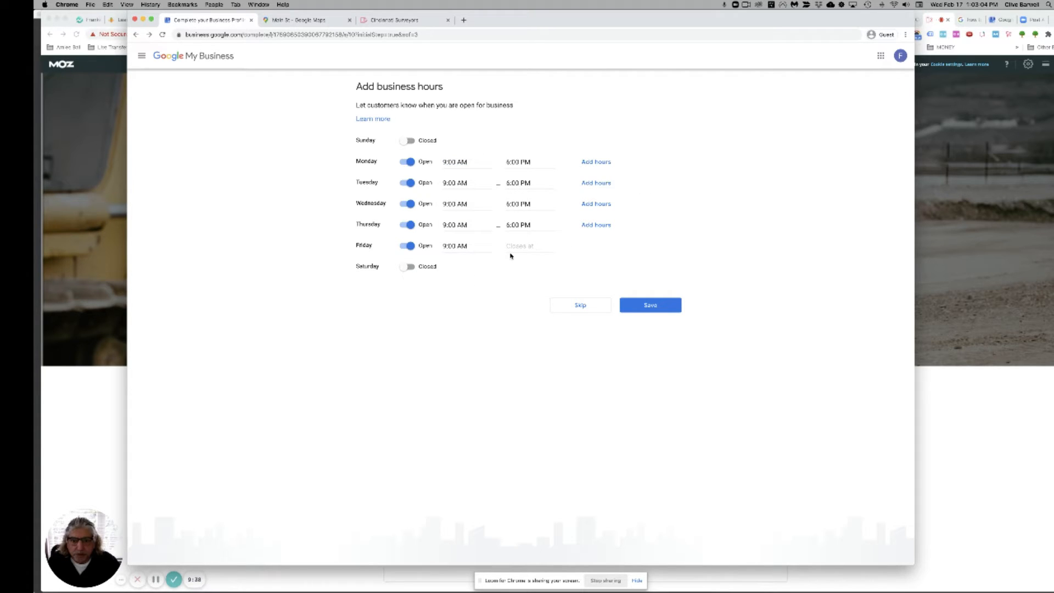
{"action": "left_click", "coordinate": [510, 246]}
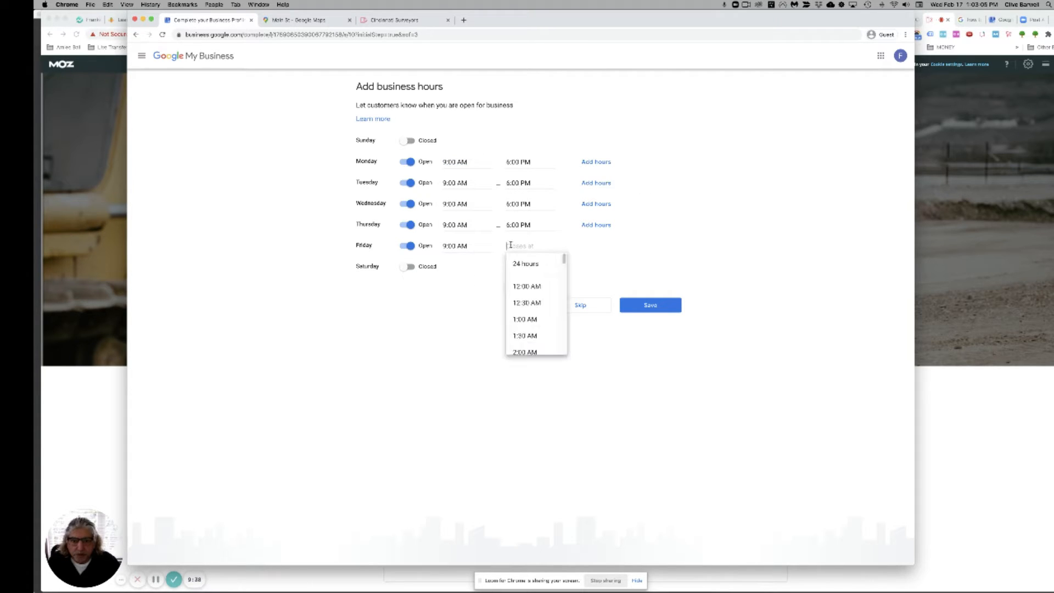
{"action": "type", "text": "6:00 PM"}
{"action": "left_click", "coordinate": [511, 329]}
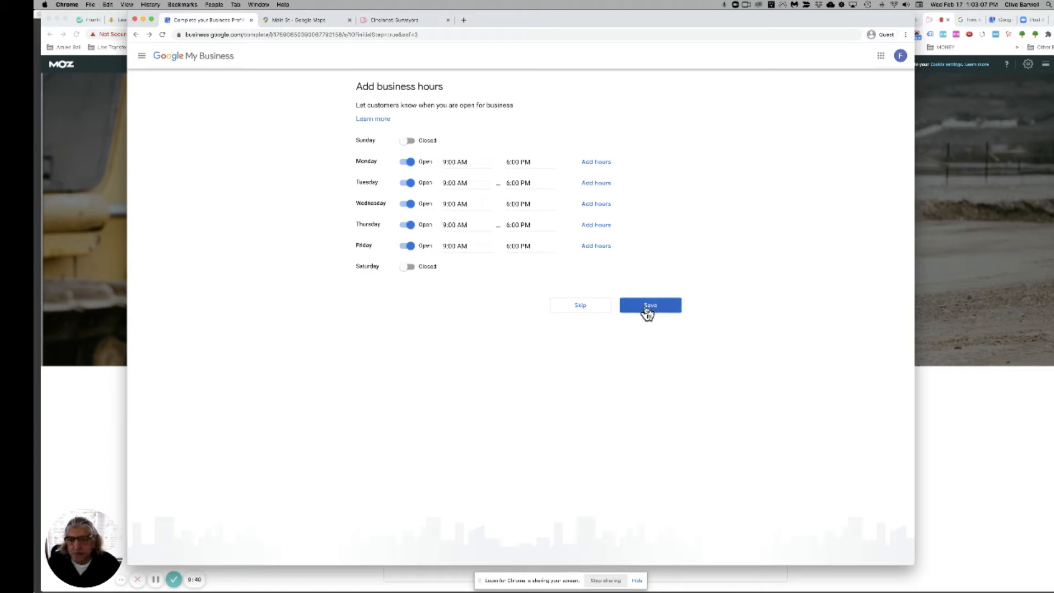
{"action": "left_click", "coordinate": [648, 309]}
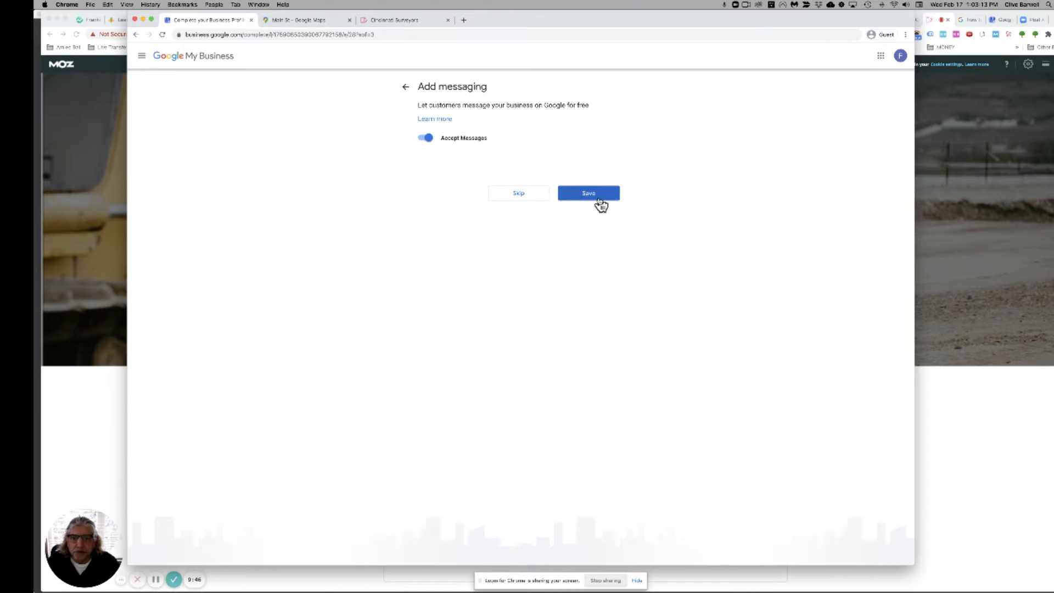
Step: Skip messaging and save the description 'We do land surveys for residential and commercial construction projects.'
{"action": "left_click", "coordinate": [519, 195]}
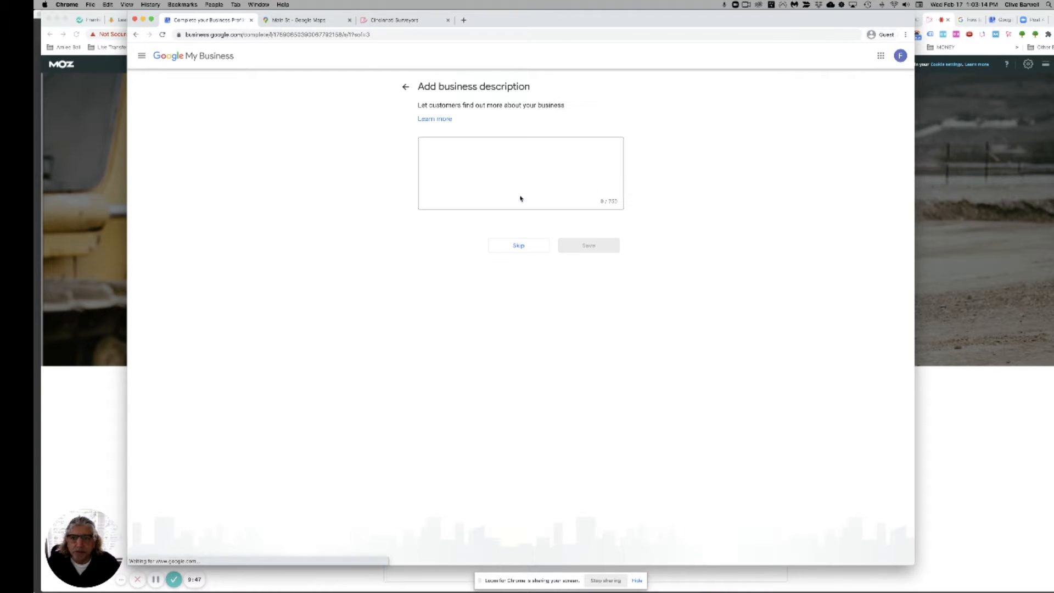
{"action": "left_click", "coordinate": [457, 149]}
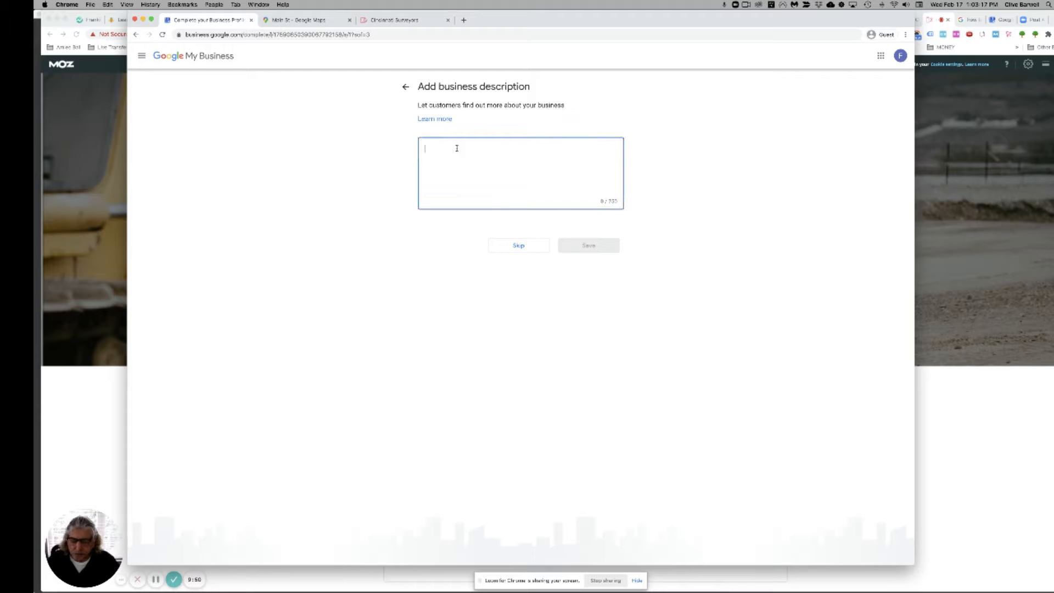
{"action": "type", "text": "We "}
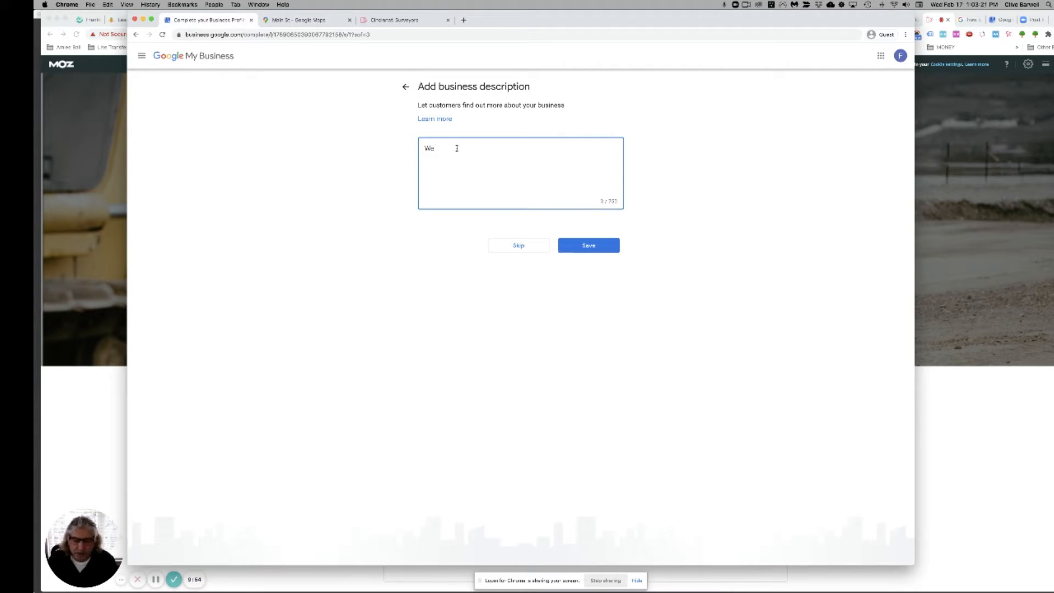
{"action": "type", "text": "car"}
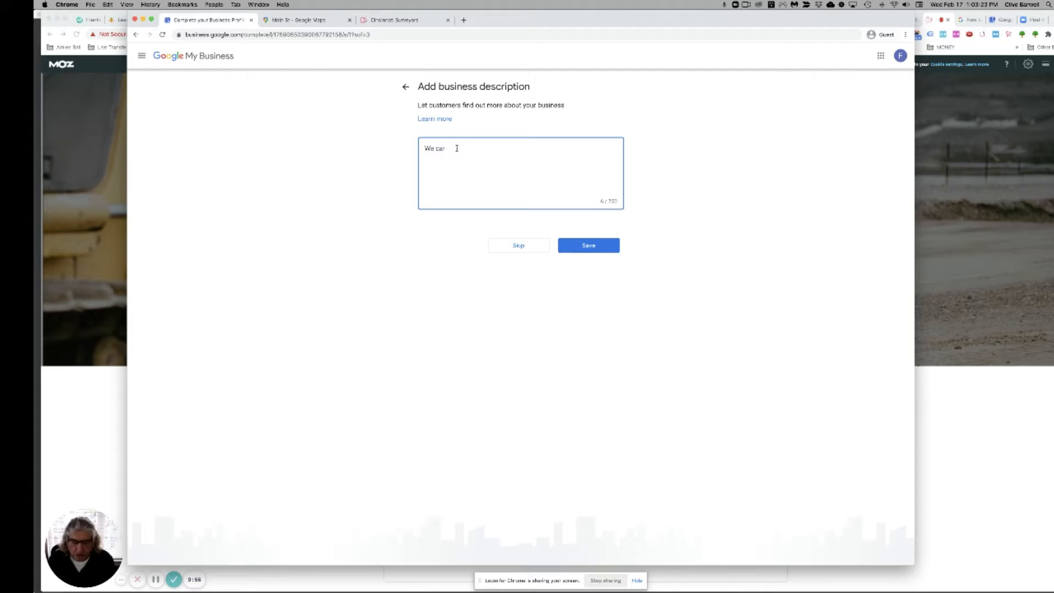
{"action": "key", "text": "BackSpace"}
{"action": "key", "text": "BackSpace"}
{"action": "key", "text": "BackSpace"}
{"action": "type", "text": "do "}
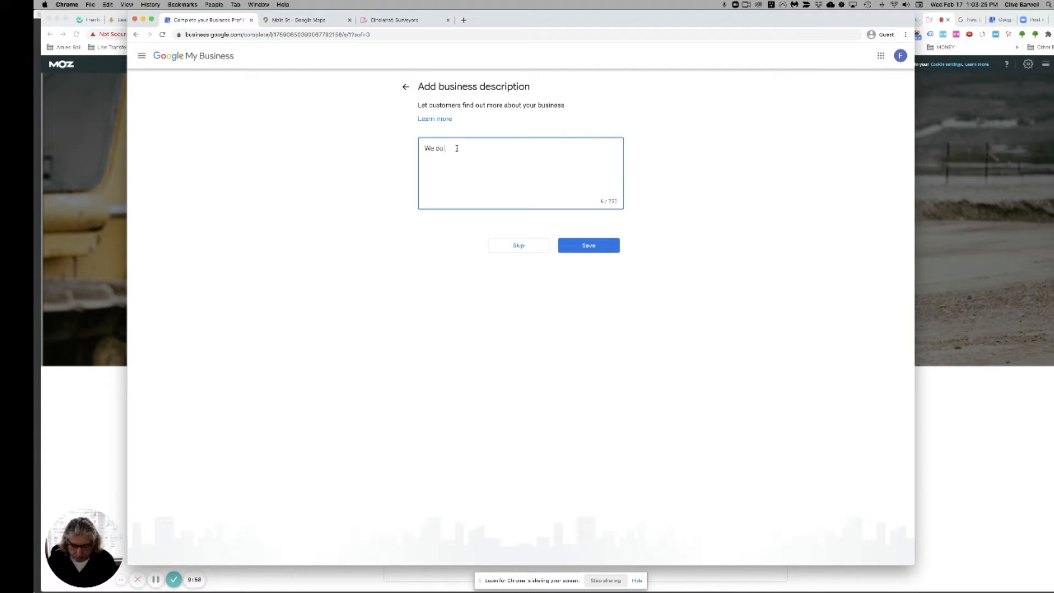
{"action": "type", "text": "land surve"}
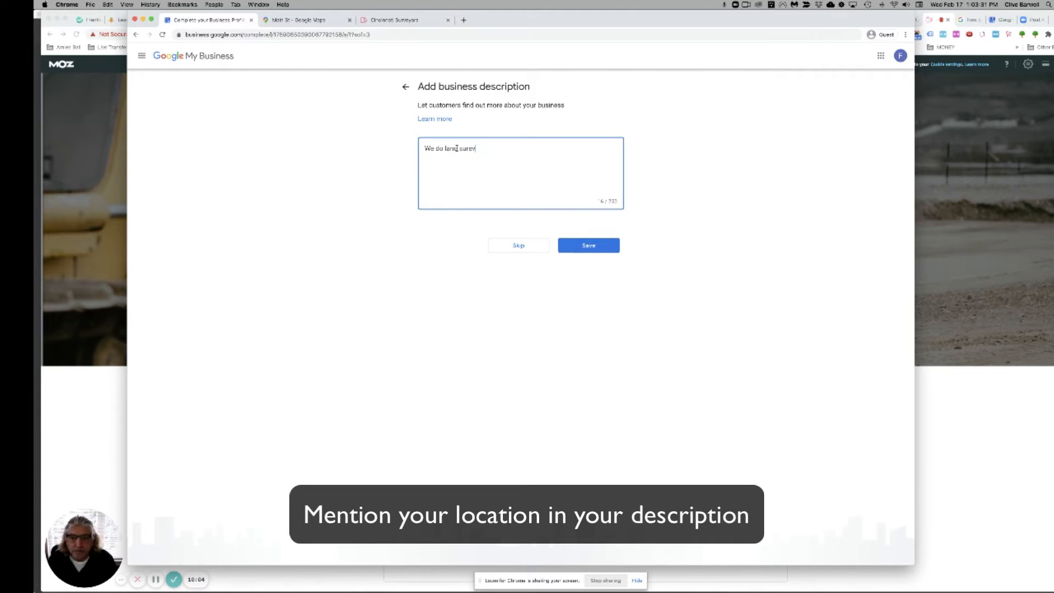
{"action": "type", "text": "ys"}
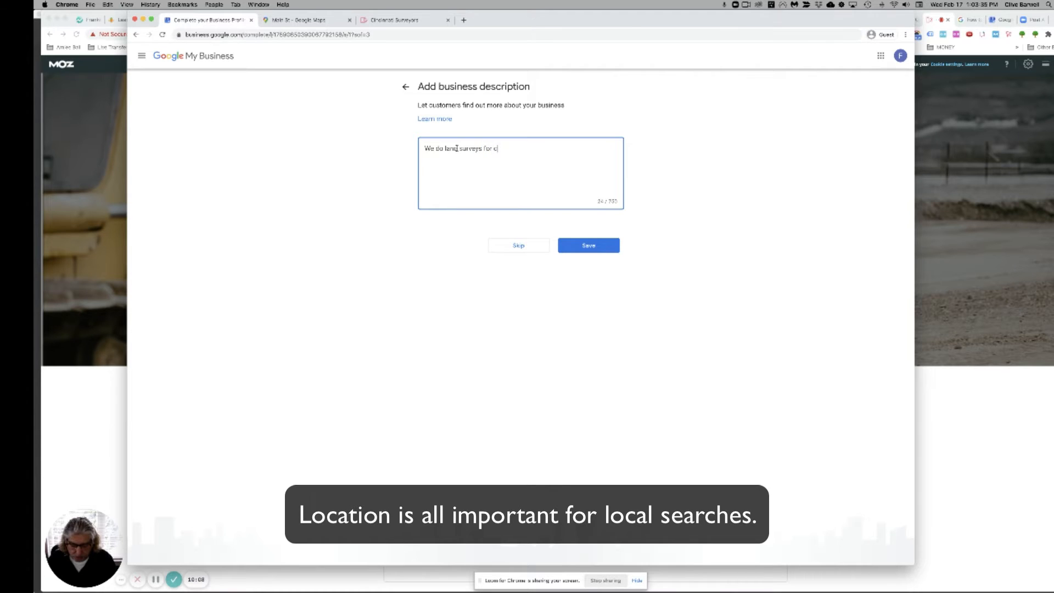
{"action": "type", "text": " for reside"}
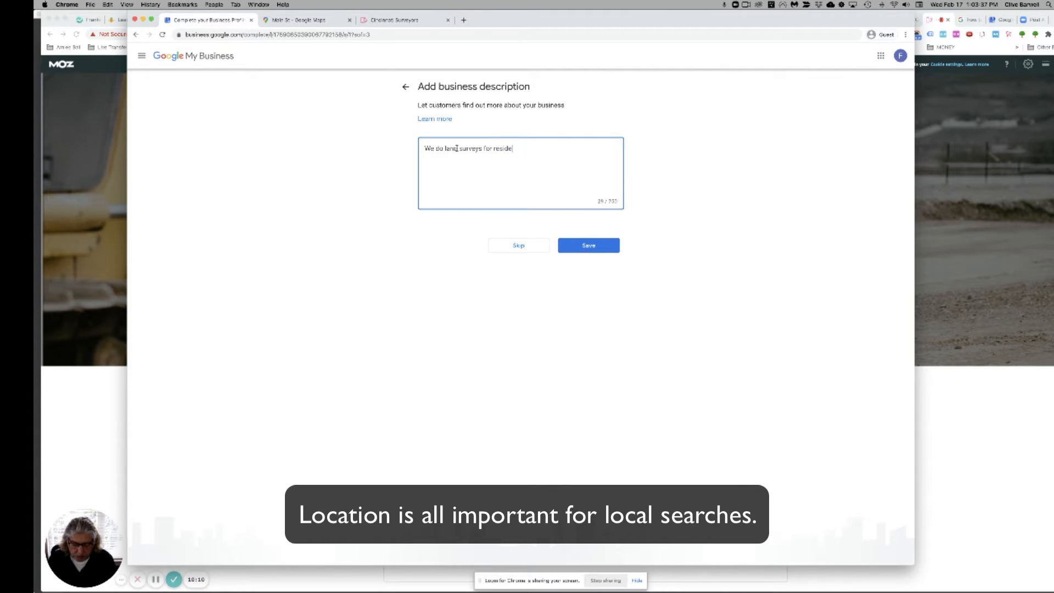
{"action": "type", "text": "ntial and "}
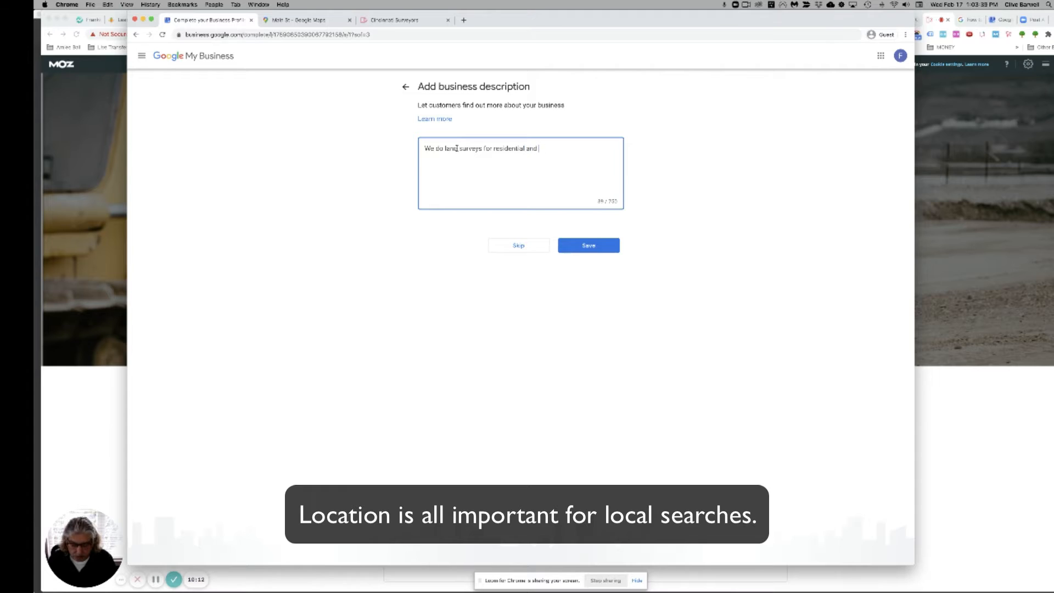
{"action": "type", "text": "commercial co"}
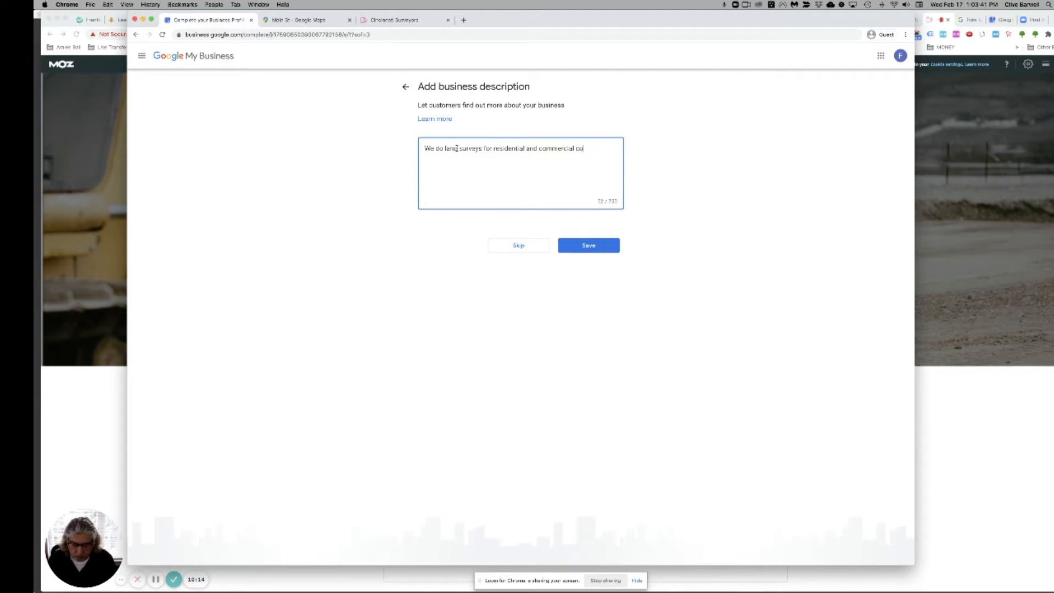
{"action": "type", "text": "nstruction proje"}
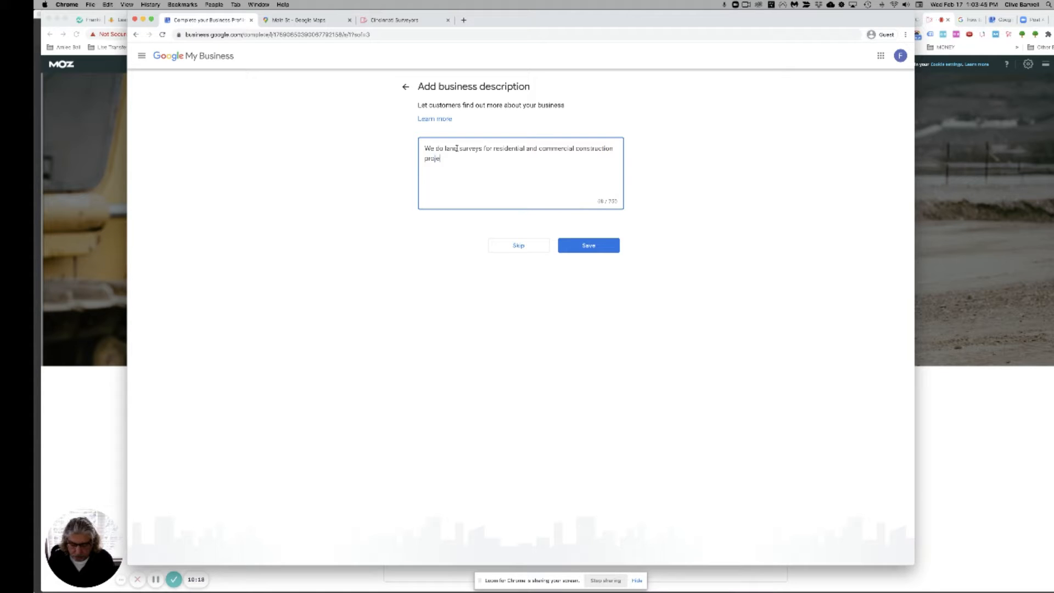
{"action": "type", "text": "cts."}
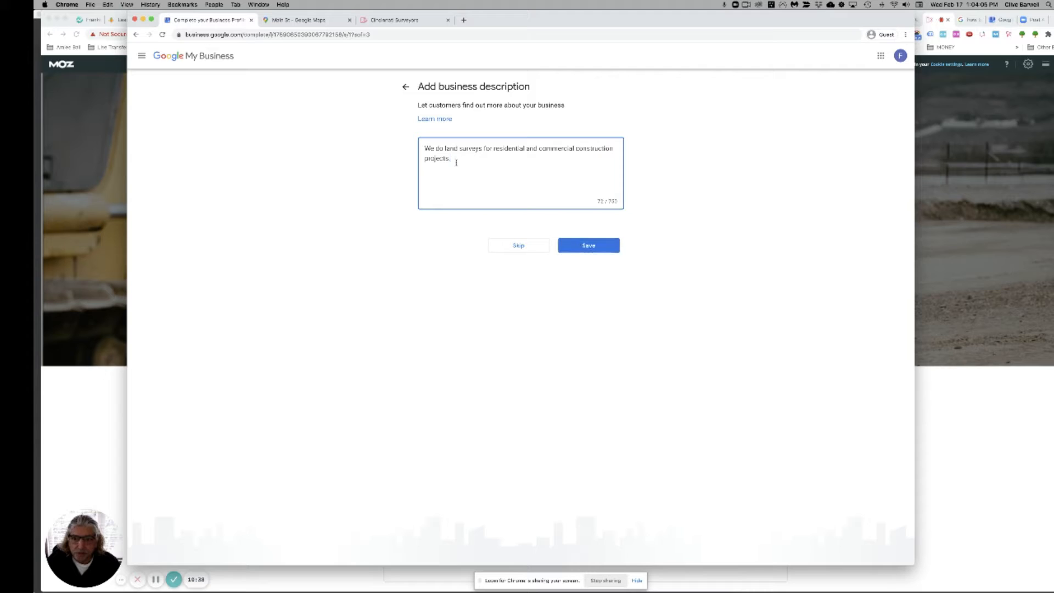
{"action": "left_click", "coordinate": [591, 254]}
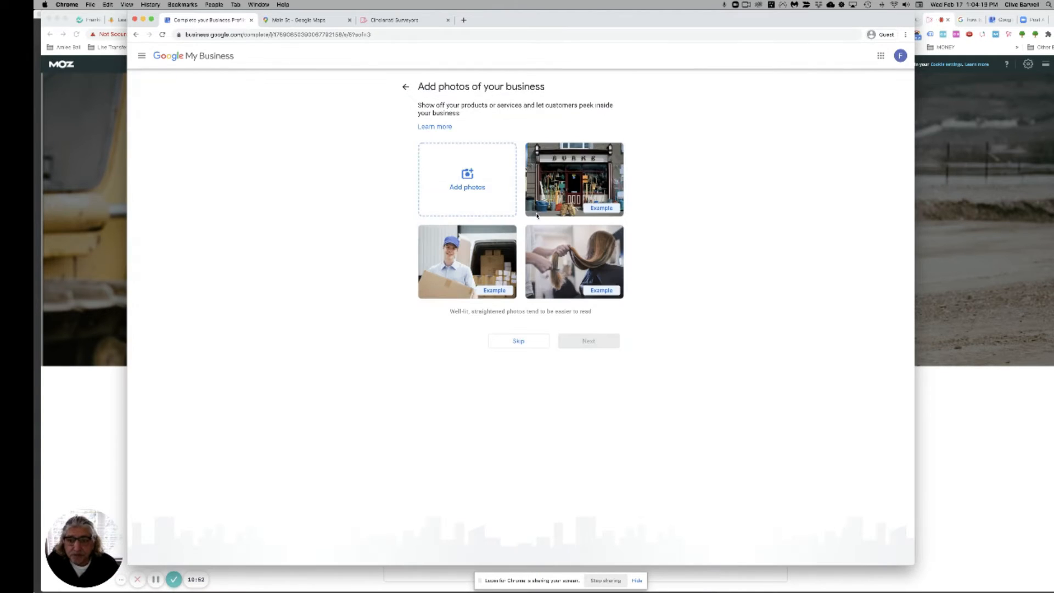
Step: Upload the aerial photo of the large home from the computer's images folder
{"action": "left_click", "coordinate": [469, 185]}
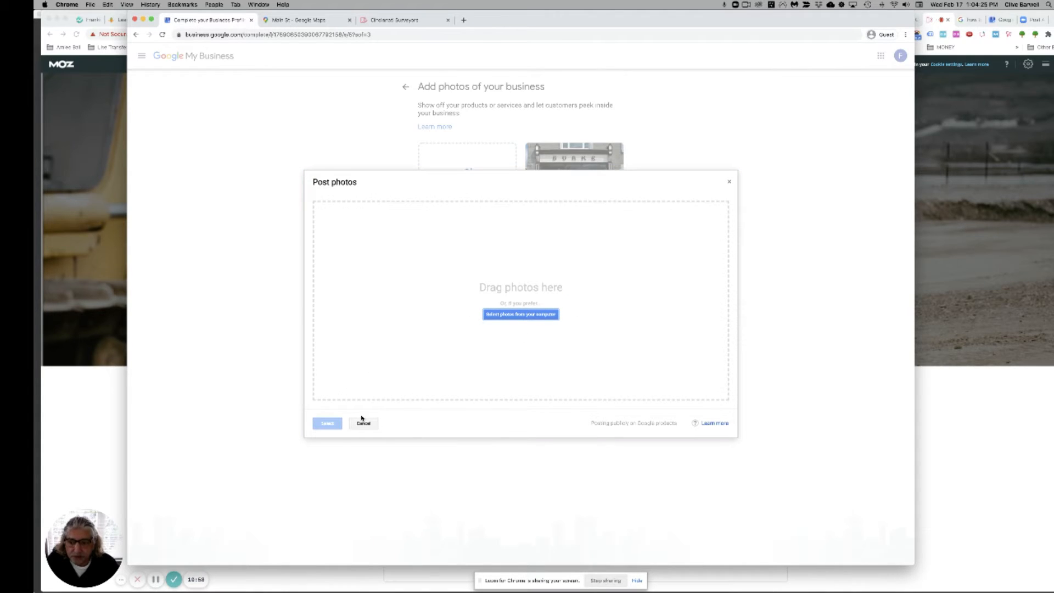
{"action": "left_click", "coordinate": [512, 318]}
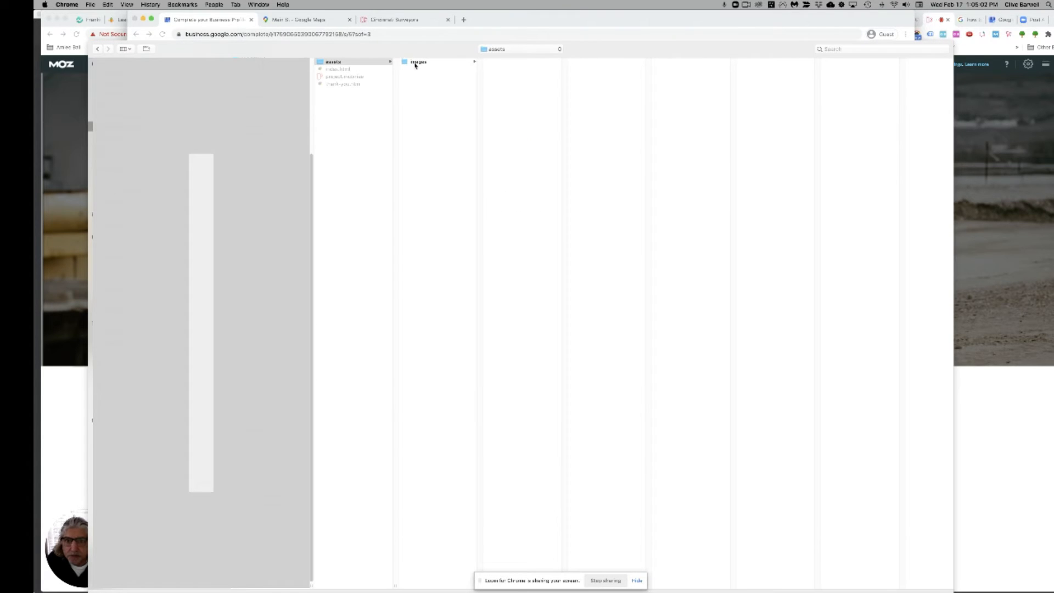
{"action": "left_click", "coordinate": [428, 64]}
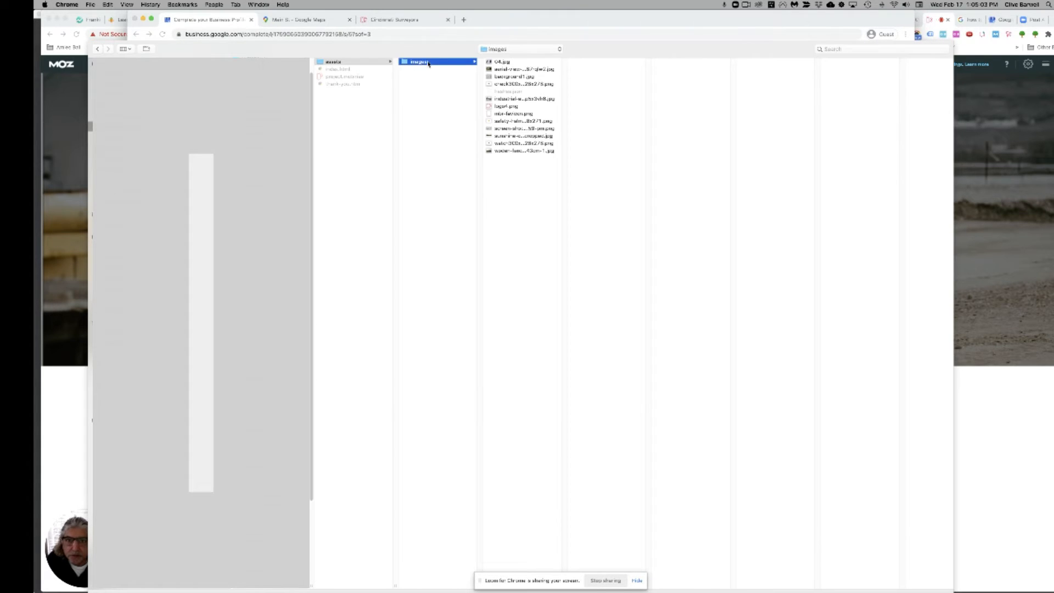
{"action": "left_click", "coordinate": [511, 69]}
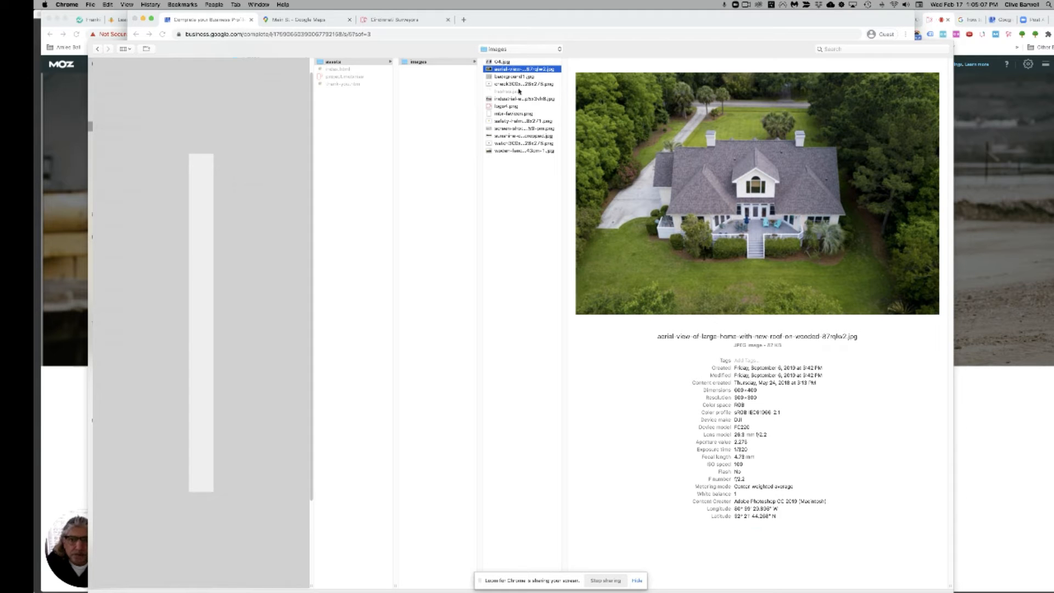
{"action": "double_click", "coordinate": [489, 71]}
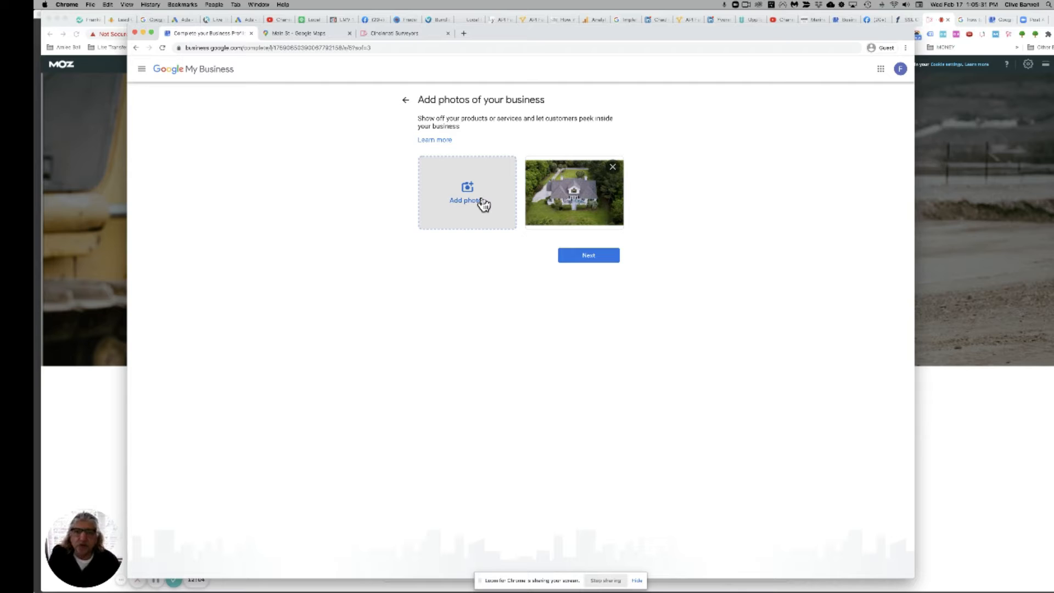
Step: Move past the photo step and skip the $100 free advertising credit offer
{"action": "left_click", "coordinate": [581, 260]}
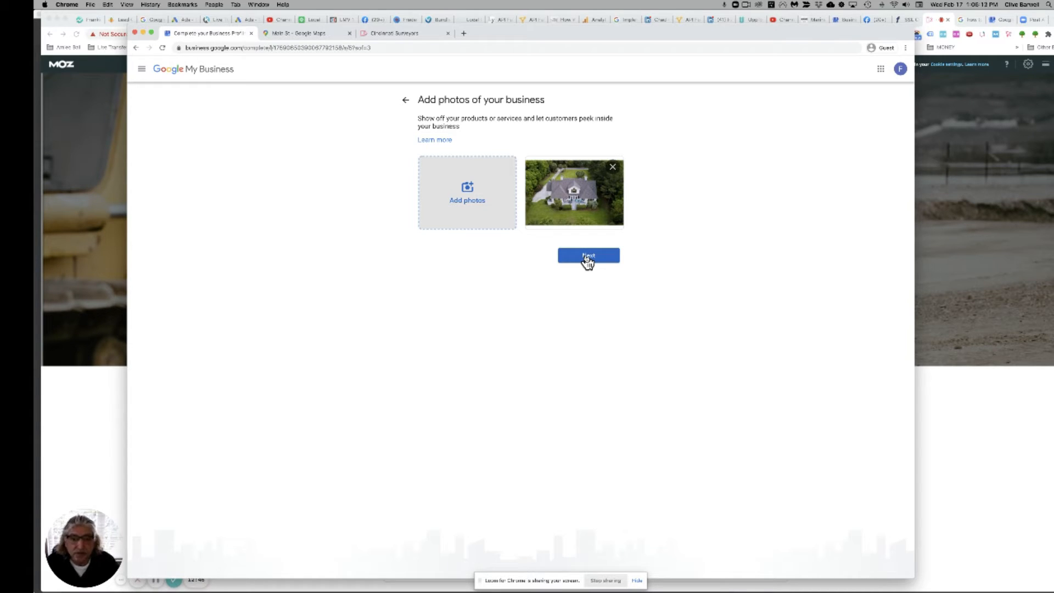
{"action": "left_click", "coordinate": [587, 257]}
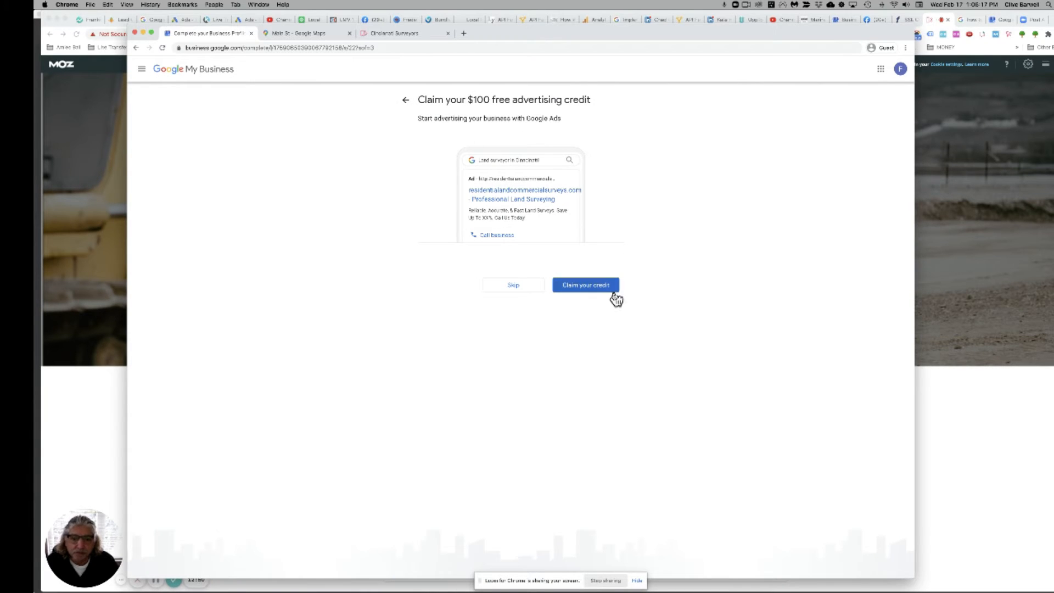
{"action": "left_click", "coordinate": [512, 289]}
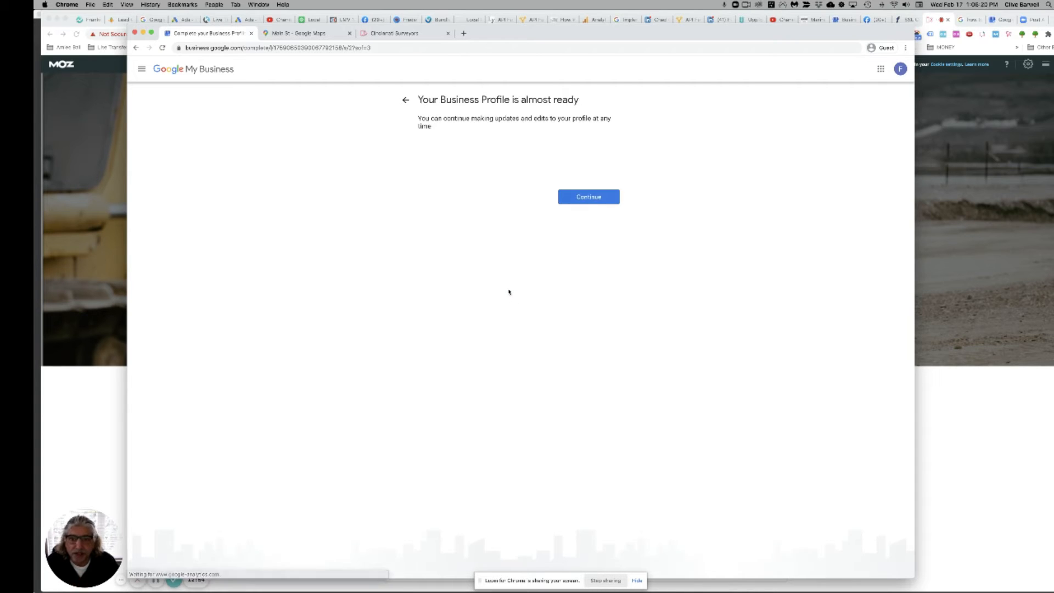
Step: Continue to the new listing's dashboard and dismiss the Welcome to Google My Business message
{"action": "left_click", "coordinate": [588, 200]}
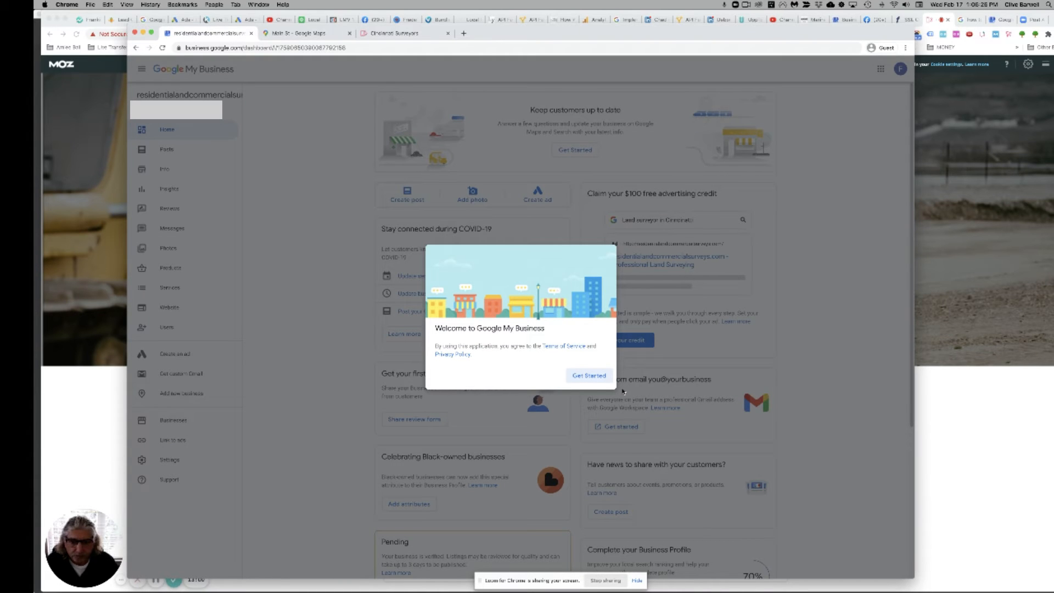
{"action": "left_click", "coordinate": [588, 376]}
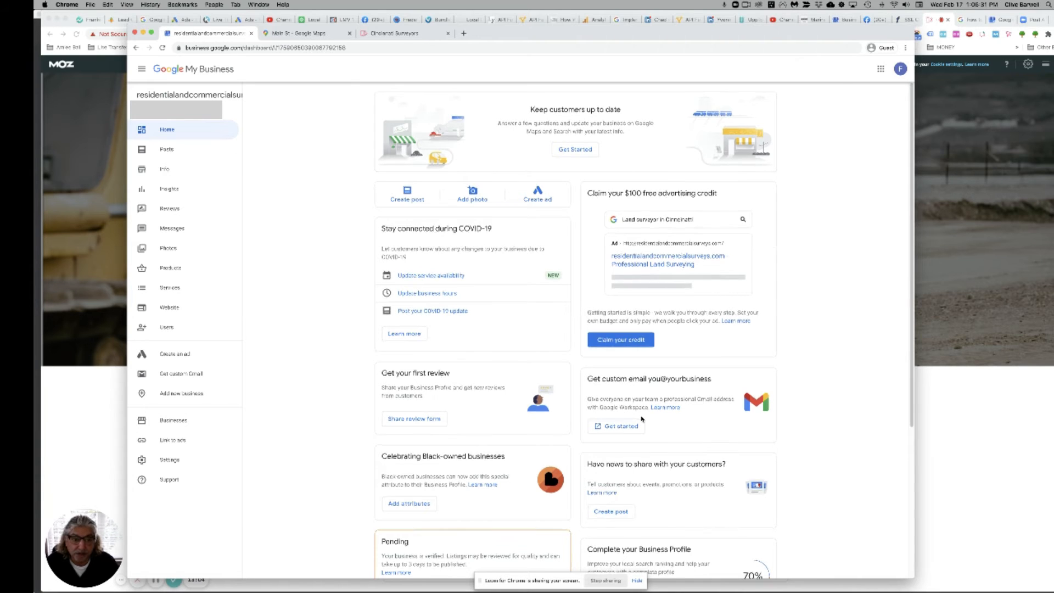
Step: Scroll through the home dashboard to check the pending review status and 70% profile completion
{"action": "scroll", "coordinate": [642, 423], "scroll_direction": "down", "scroll_amount": 5}
{"action": "scroll", "coordinate": [642, 423], "scroll_direction": "up", "scroll_amount": 5}
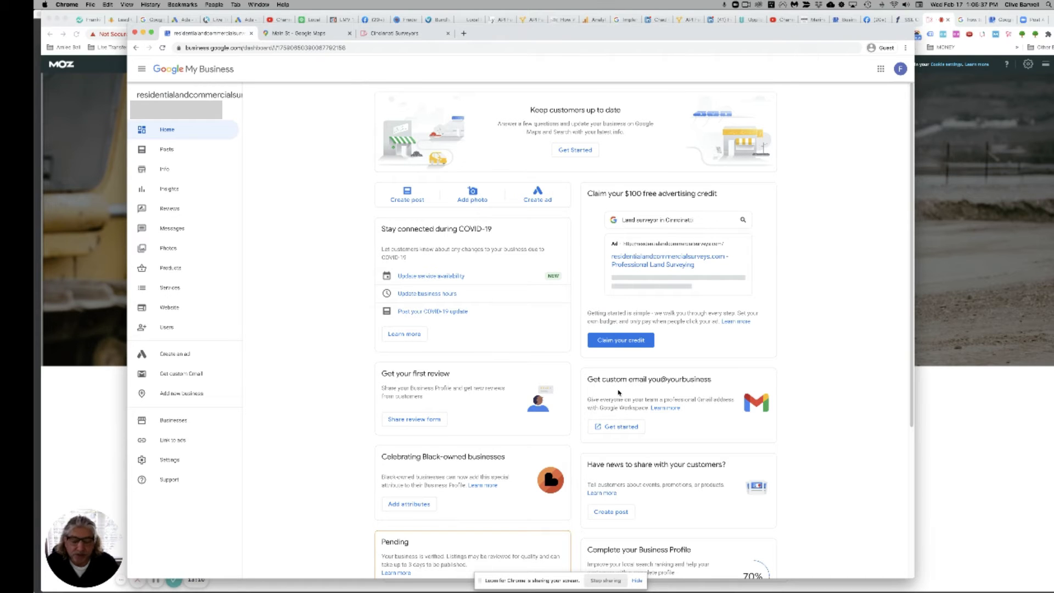
{"action": "scroll", "coordinate": [619, 392], "scroll_direction": "down", "scroll_amount": 2}
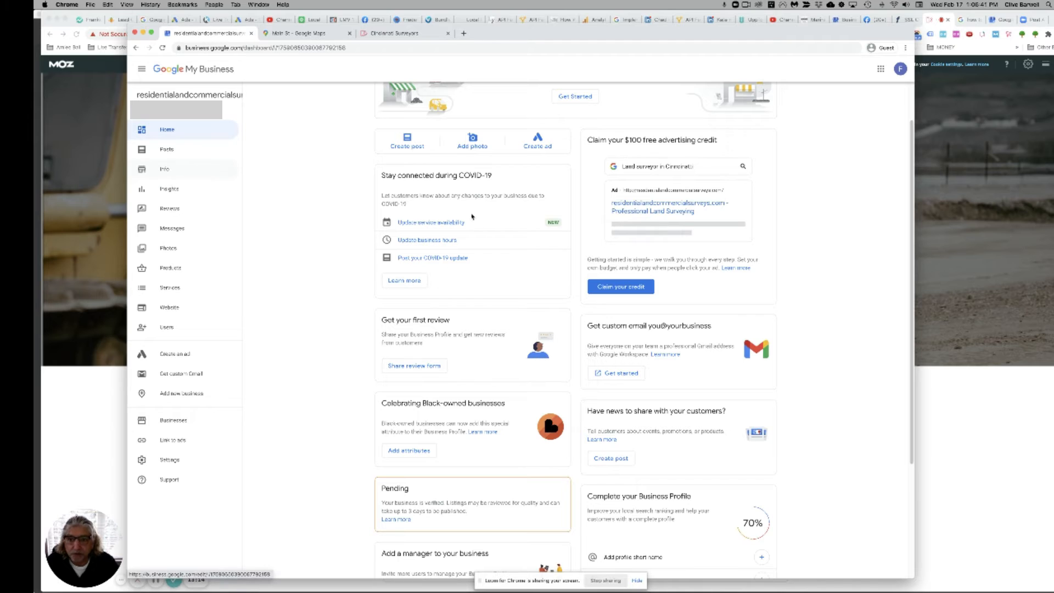
{"action": "scroll", "coordinate": [472, 219], "scroll_direction": "down", "scroll_amount": 4}
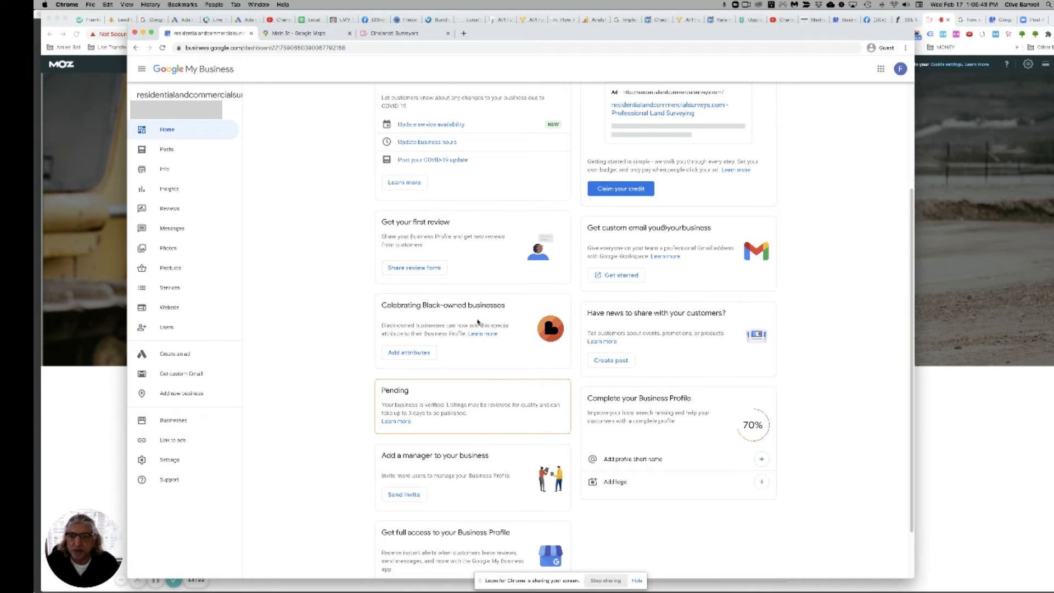
{"action": "scroll", "coordinate": [480, 327], "scroll_direction": "up", "scroll_amount": 5}
{"action": "scroll", "coordinate": [477, 324], "scroll_direction": "down", "scroll_amount": 4}
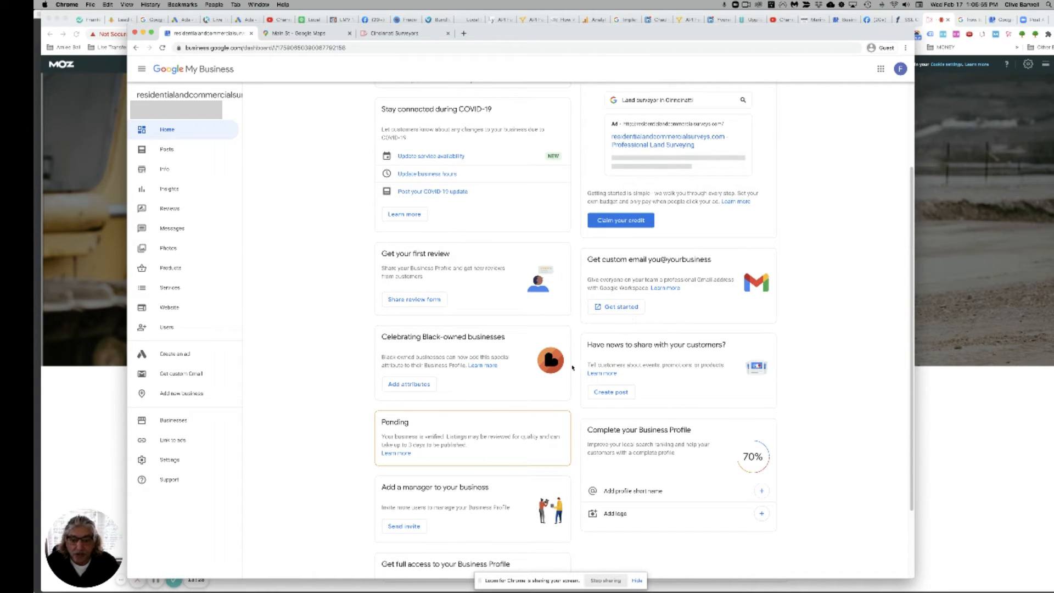
{"action": "scroll", "coordinate": [491, 400], "scroll_direction": "down", "scroll_amount": 2}
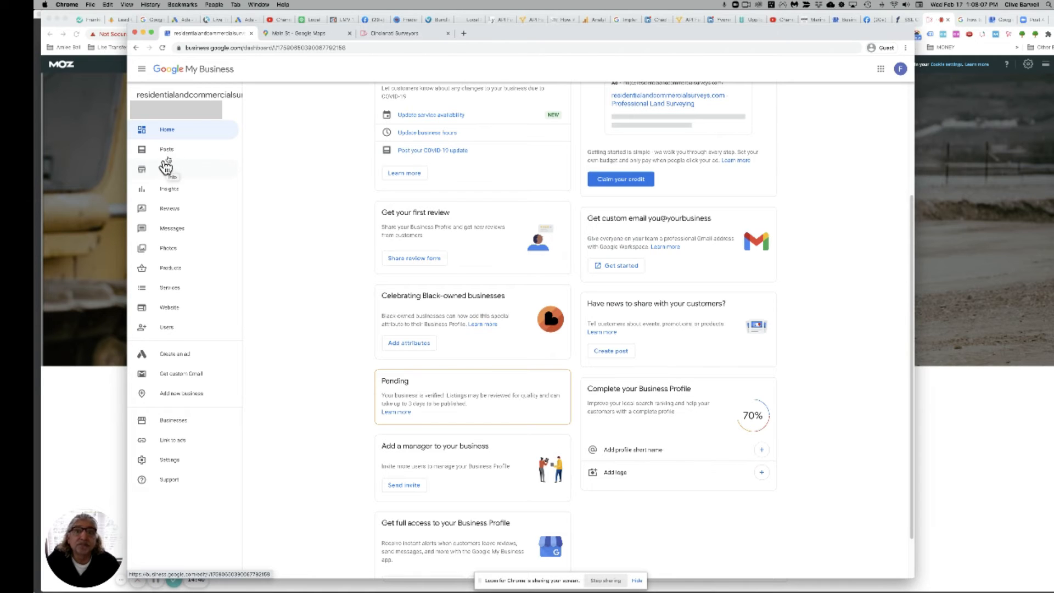
Step: Open the listing's Info page and check the business hours without changing them
{"action": "left_click_drag", "start_coordinate": [493, 29], "coordinate": [493, 21]}
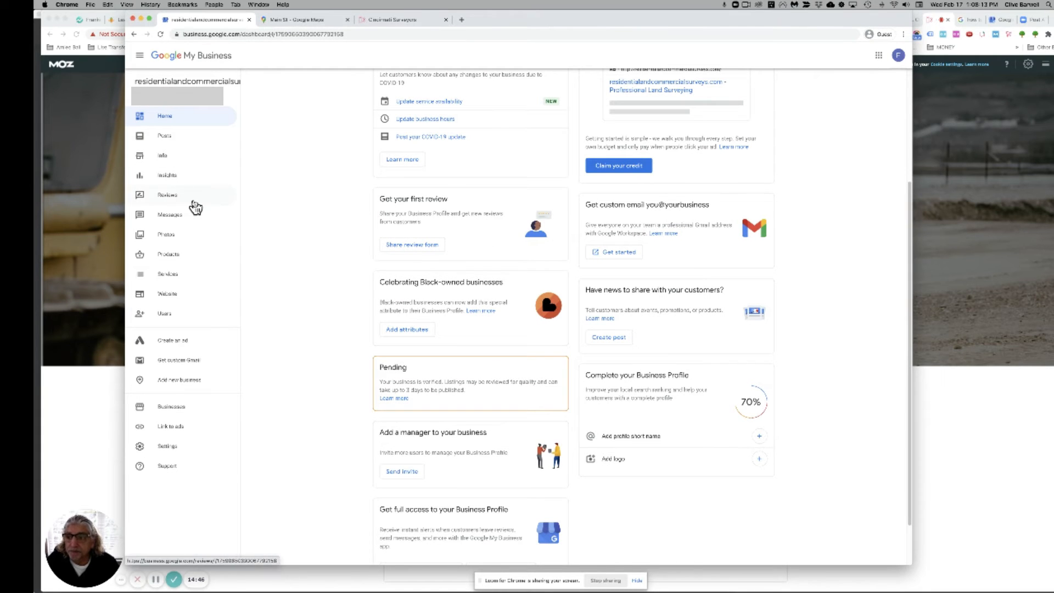
{"action": "left_click", "coordinate": [166, 158]}
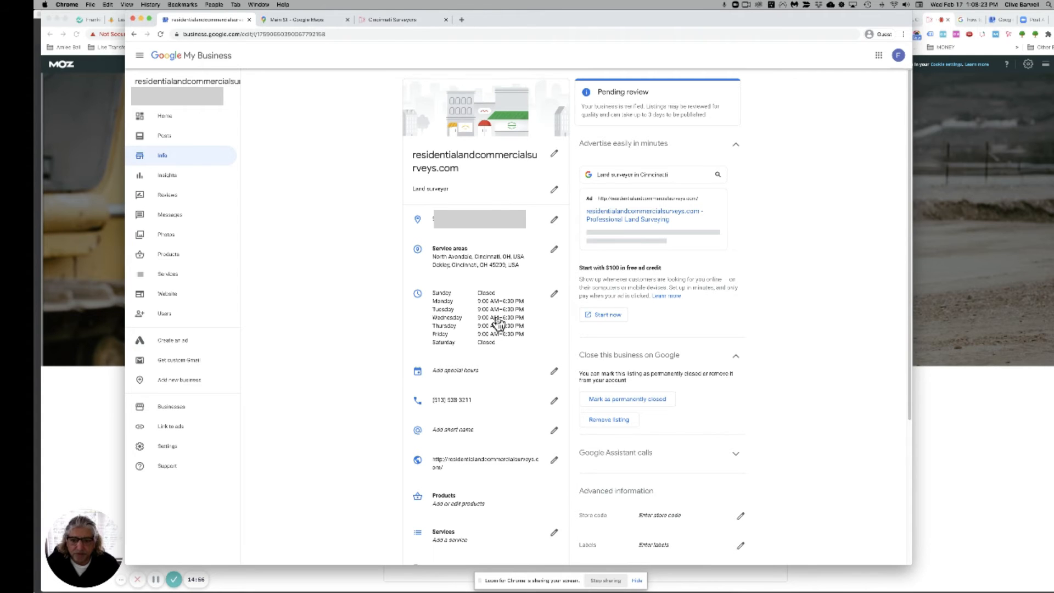
{"action": "scroll", "coordinate": [499, 321], "scroll_direction": "down", "scroll_amount": 2}
{"action": "left_click", "coordinate": [555, 246]}
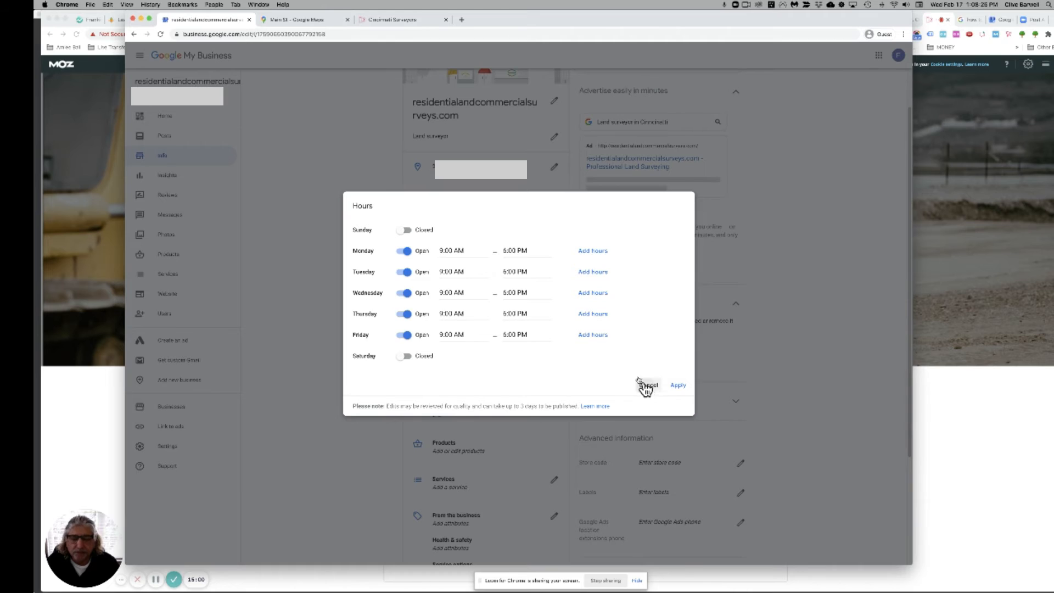
{"action": "left_click", "coordinate": [647, 385]}
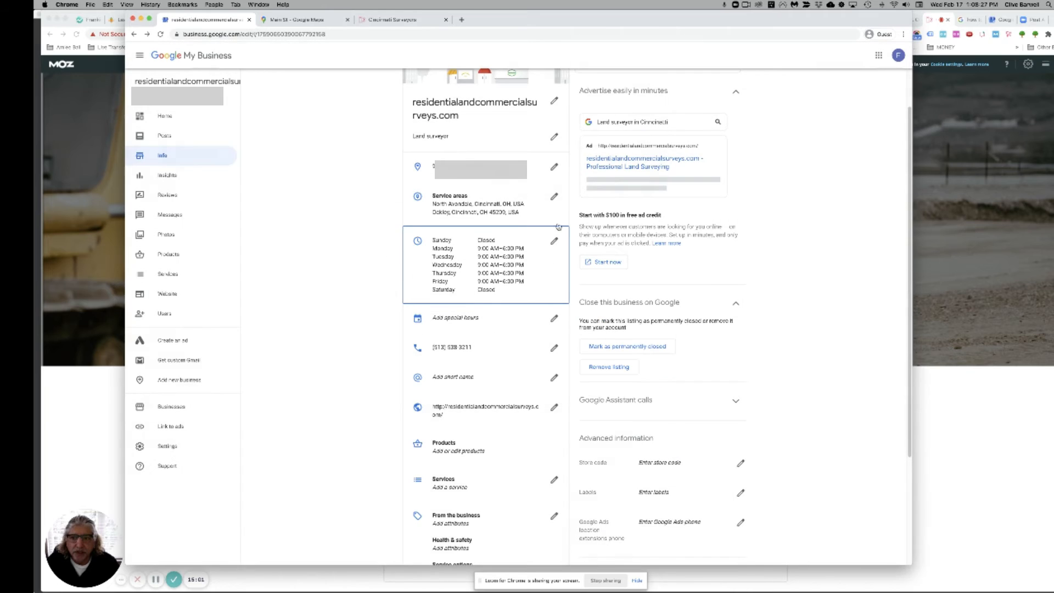
Step: Check the Land surveyor category and leave it unchanged
{"action": "left_click", "coordinate": [555, 136]}
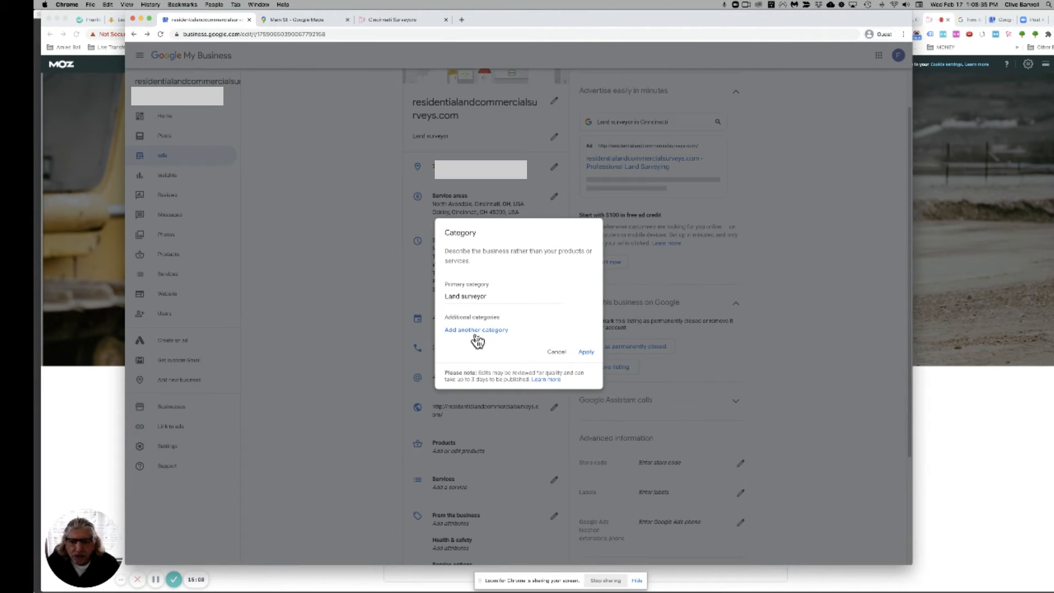
{"action": "left_click", "coordinate": [557, 352]}
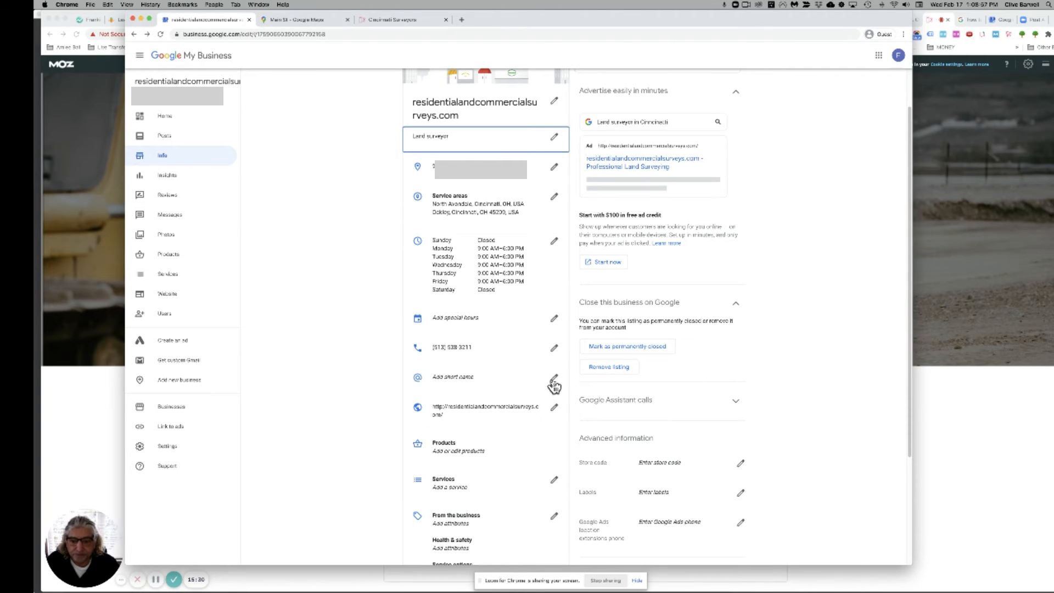
{"action": "scroll", "coordinate": [554, 387], "scroll_direction": "down", "scroll_amount": 2}
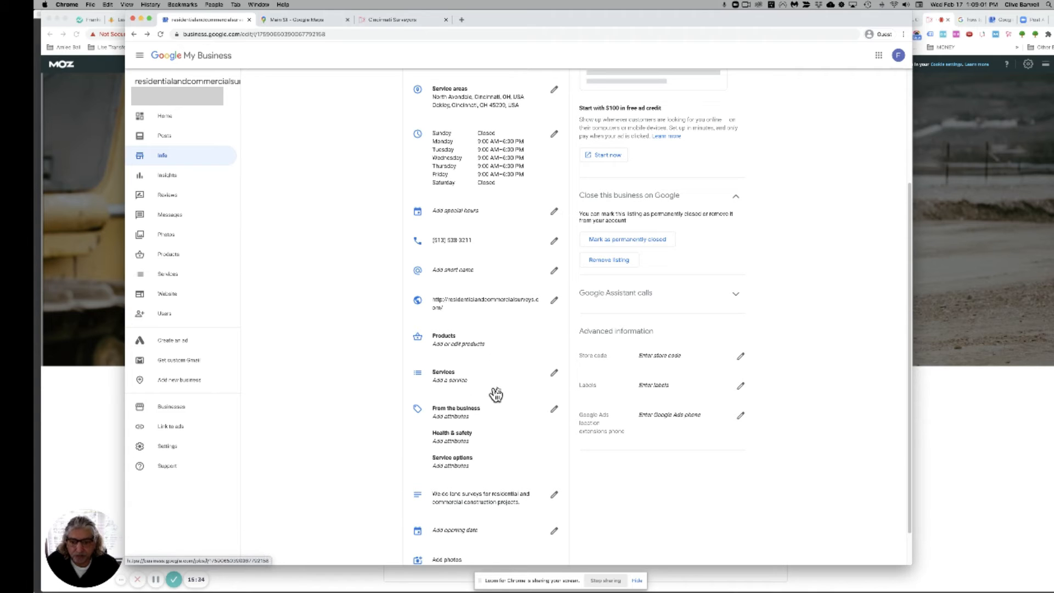
{"action": "left_click", "coordinate": [554, 376]}
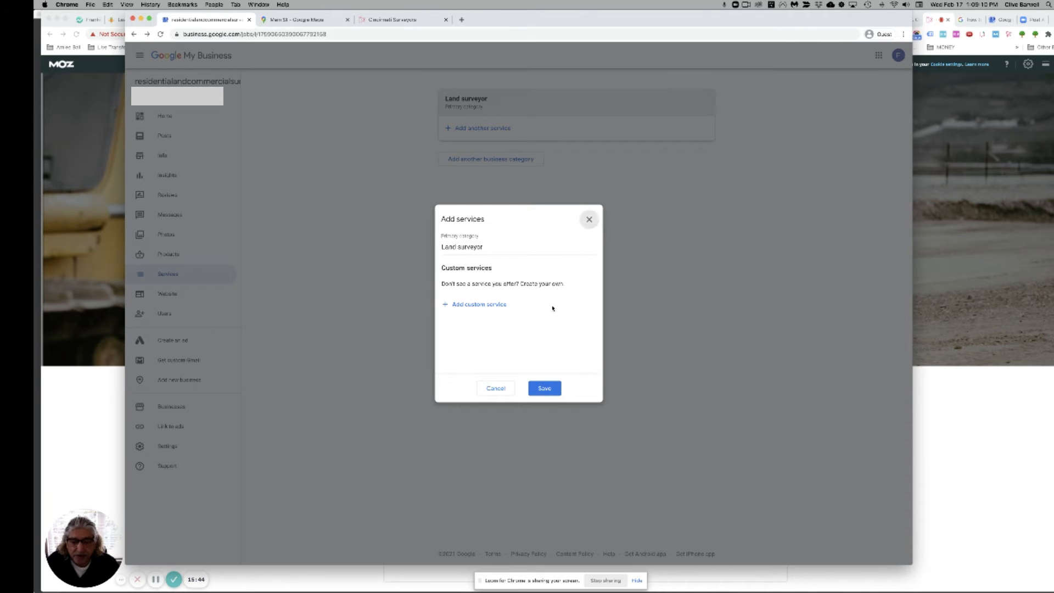
{"action": "left_click", "coordinate": [544, 385]}
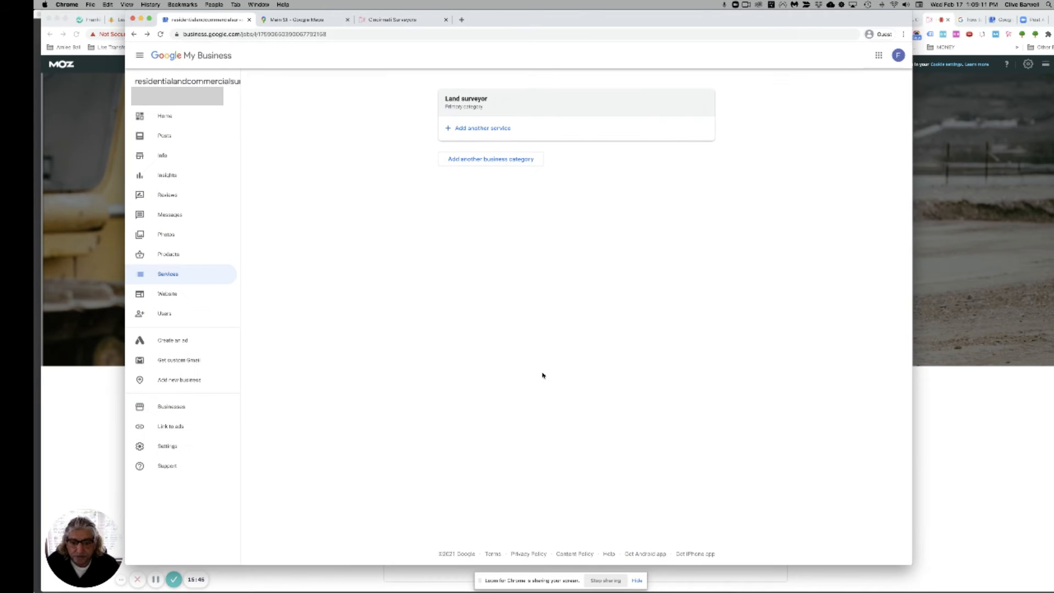
{"action": "left_click", "coordinate": [134, 34]}
Step: Scroll up and down the Info page to review the listing's details
{"action": "scroll", "coordinate": [509, 438], "scroll_direction": "down", "scroll_amount": 2}
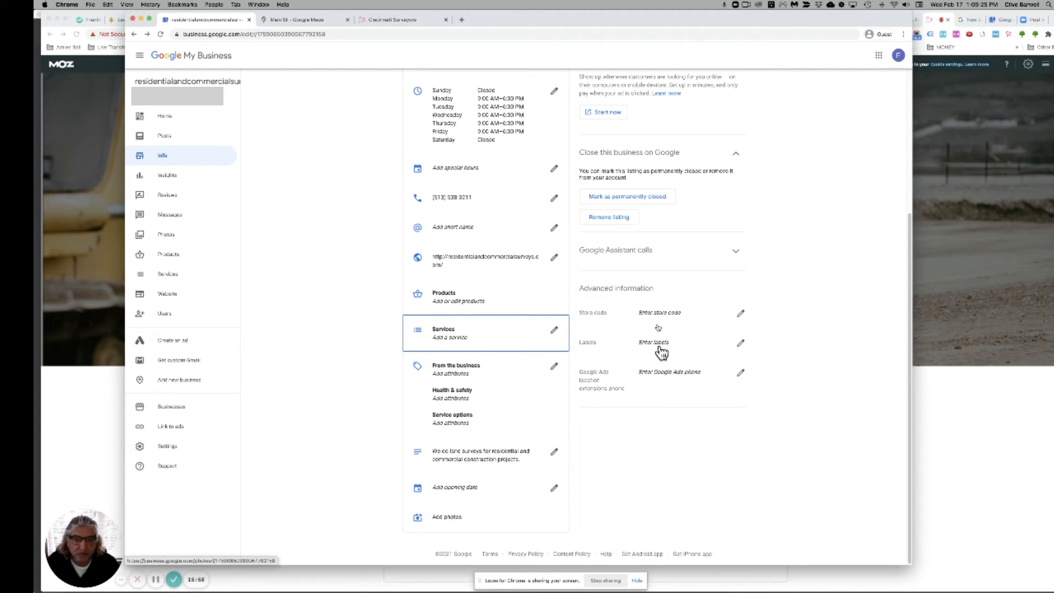
{"action": "scroll", "coordinate": [662, 348], "scroll_direction": "up", "scroll_amount": 5}
{"action": "scroll", "coordinate": [652, 291], "scroll_direction": "up", "scroll_amount": 2}
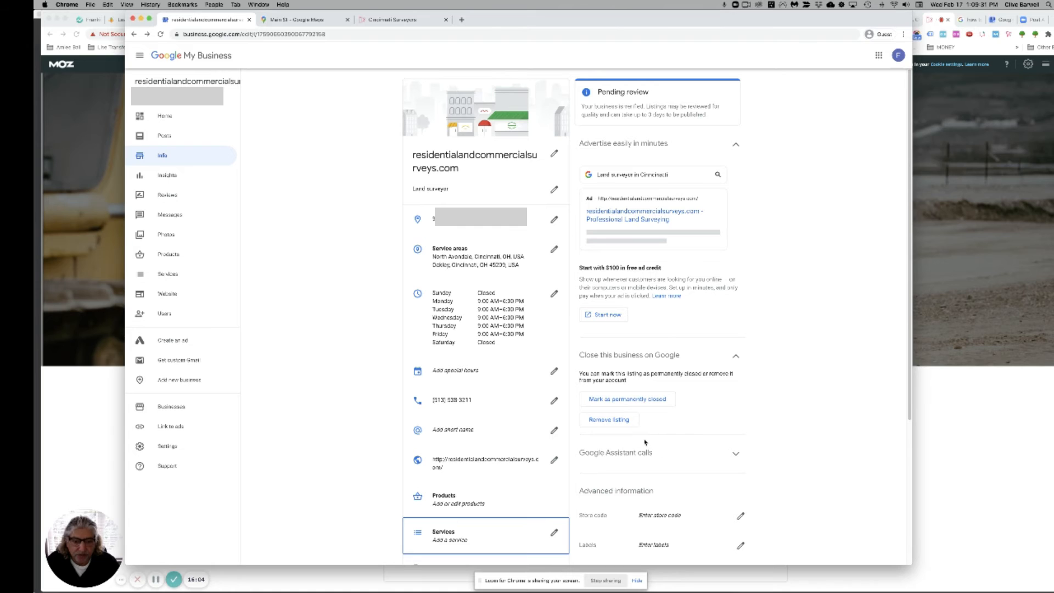
{"action": "scroll", "coordinate": [642, 441], "scroll_direction": "down", "scroll_amount": 4}
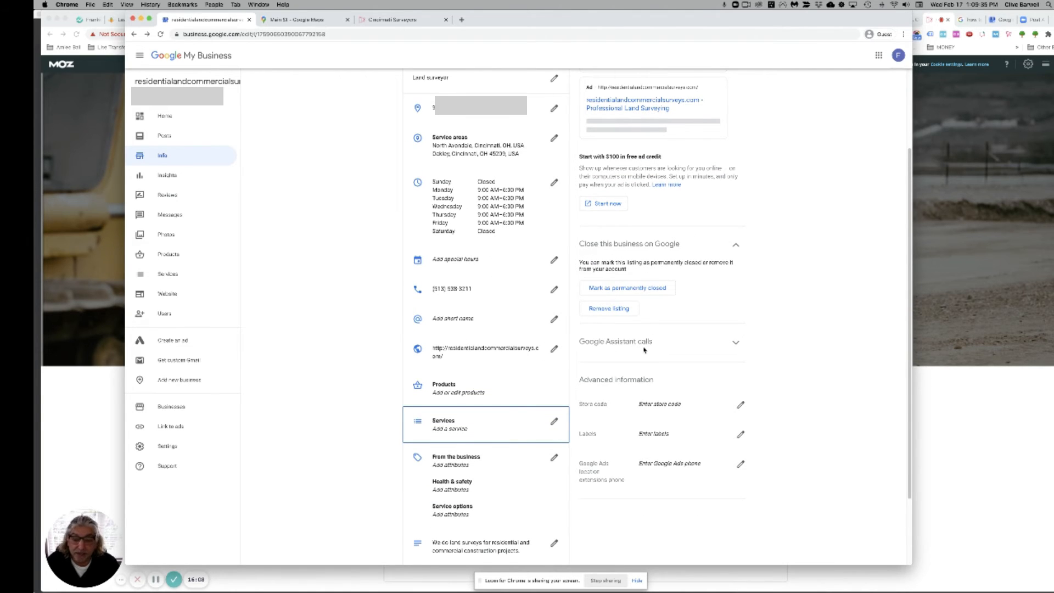
{"action": "scroll", "coordinate": [645, 350], "scroll_direction": "up", "scroll_amount": 3}
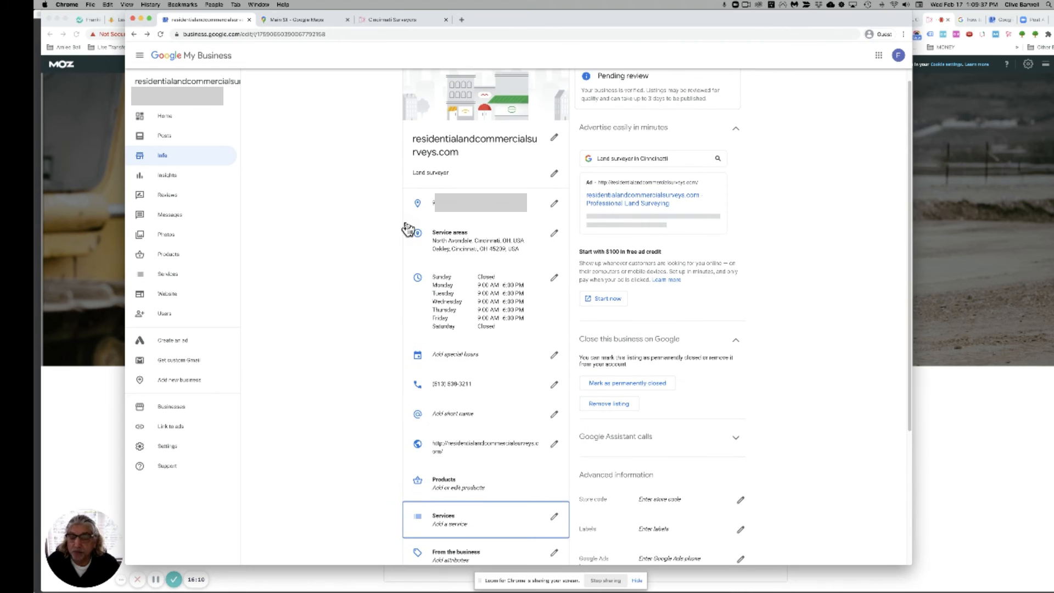
{"action": "scroll", "coordinate": [476, 323], "scroll_direction": "down", "scroll_amount": 5}
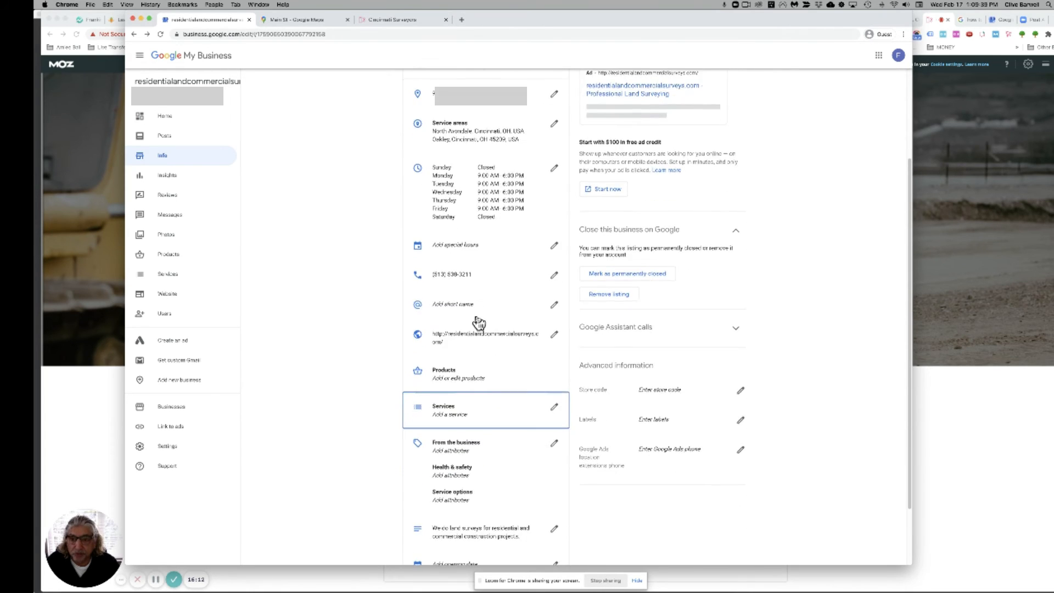
{"action": "scroll", "coordinate": [477, 323], "scroll_direction": "up", "scroll_amount": 5}
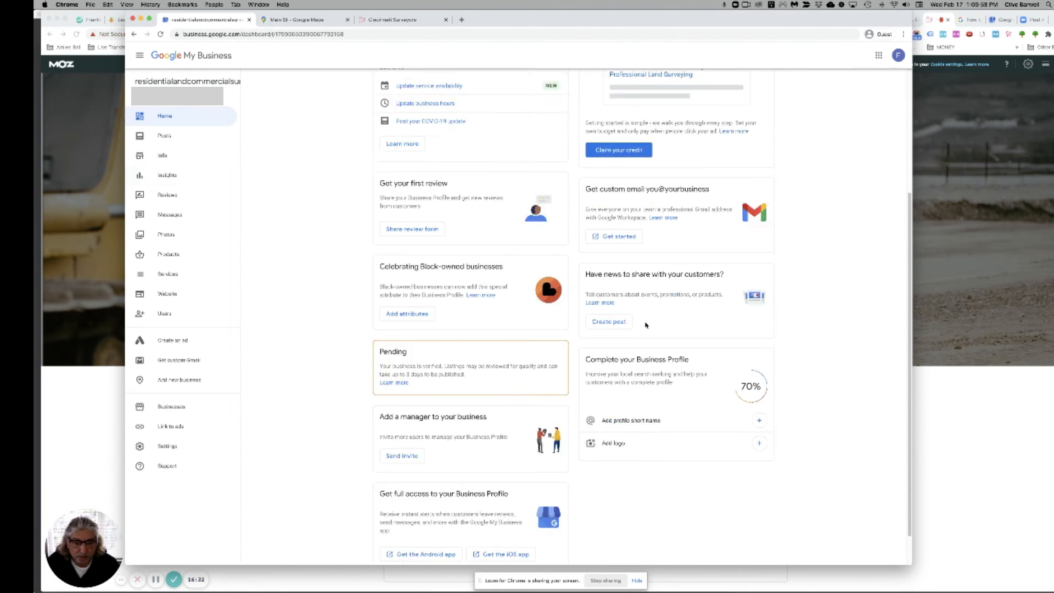
{"action": "scroll", "coordinate": [543, 441], "scroll_direction": "down", "scroll_amount": 1}
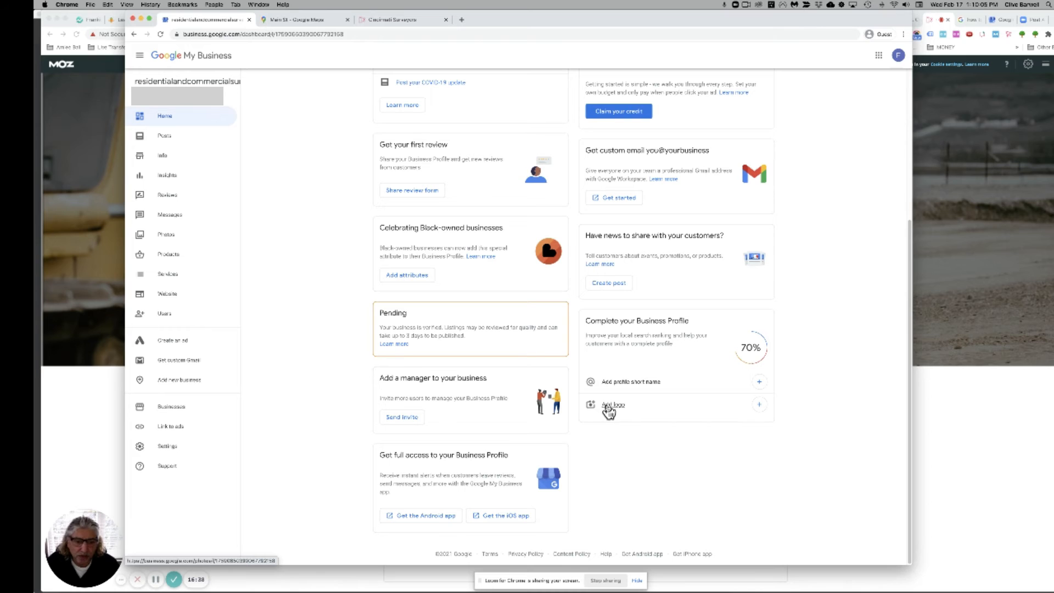
Step: Browse the Video, Interior, Exterior, At work and Identity photo categories, then view Reviews
{"action": "left_click", "coordinate": [760, 405]}
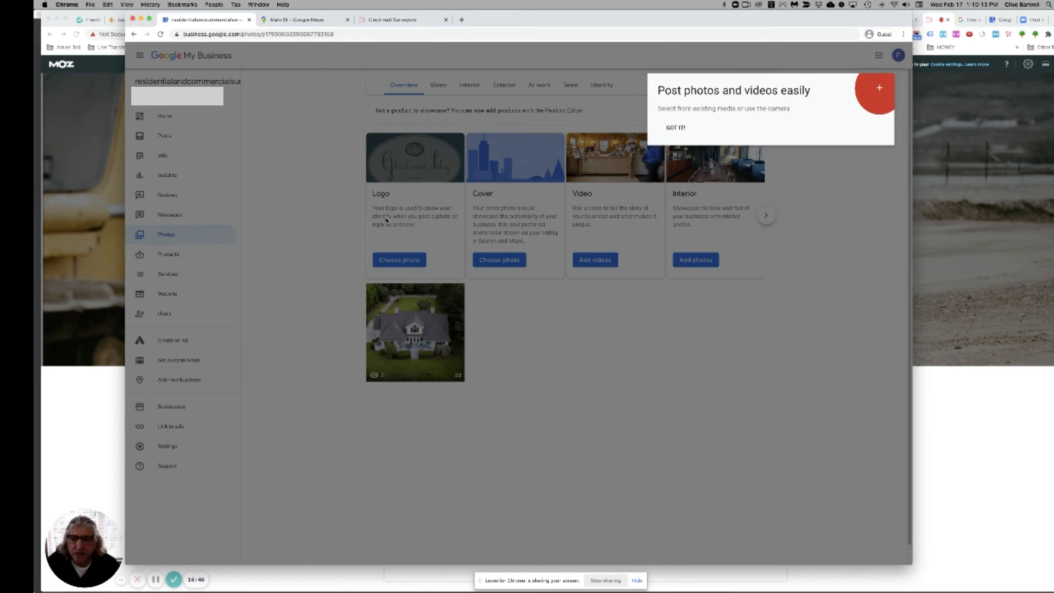
{"action": "left_click", "coordinate": [860, 169]}
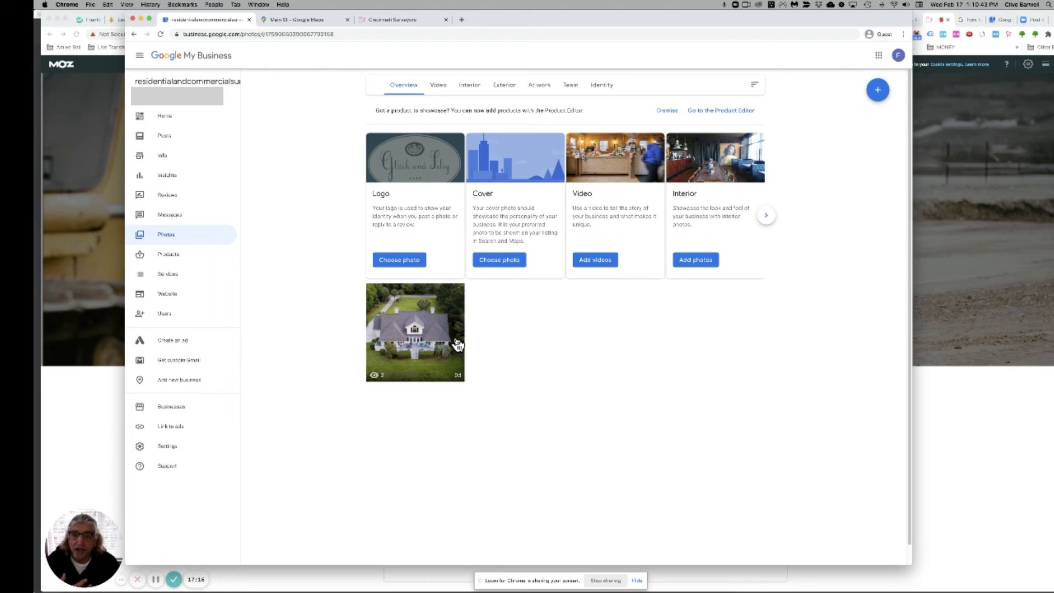
{"action": "left_click", "coordinate": [438, 92]}
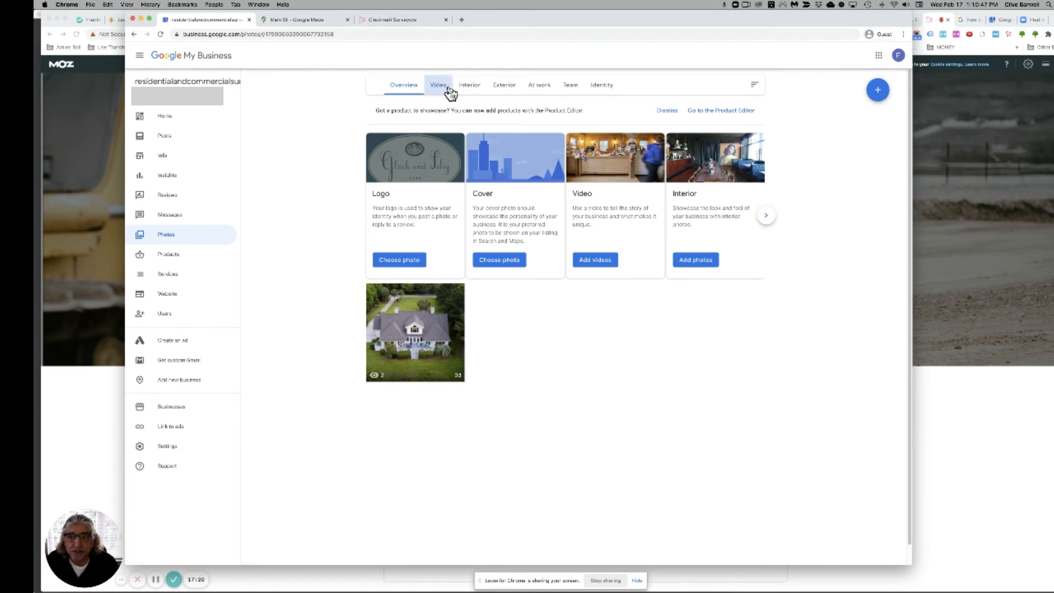
{"action": "left_click", "coordinate": [474, 91]}
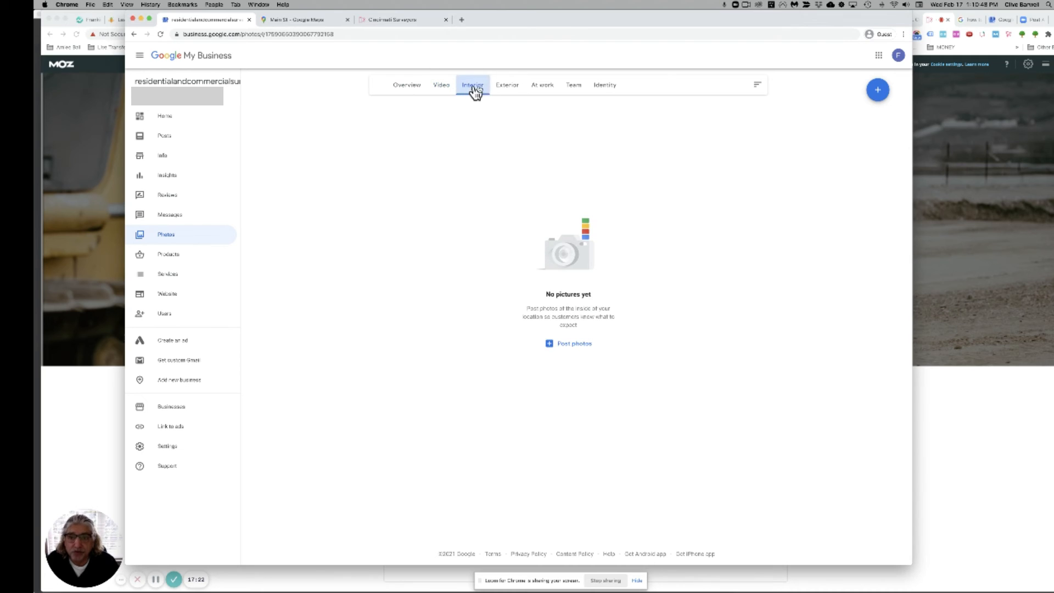
{"action": "left_click", "coordinate": [510, 90]}
{"action": "left_click", "coordinate": [542, 90]}
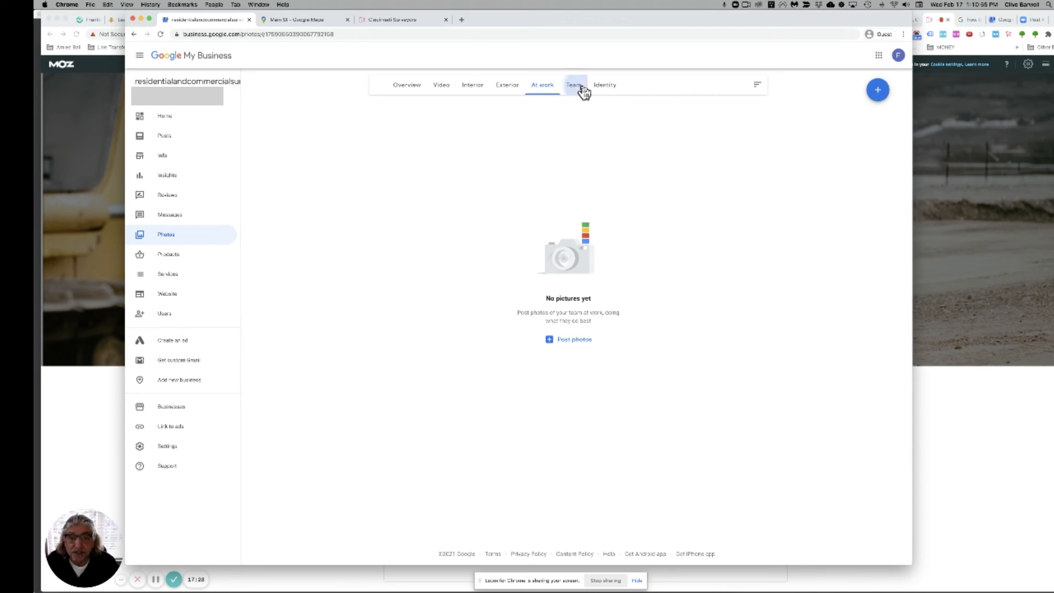
{"action": "left_click", "coordinate": [603, 89]}
{"action": "left_click", "coordinate": [400, 92]}
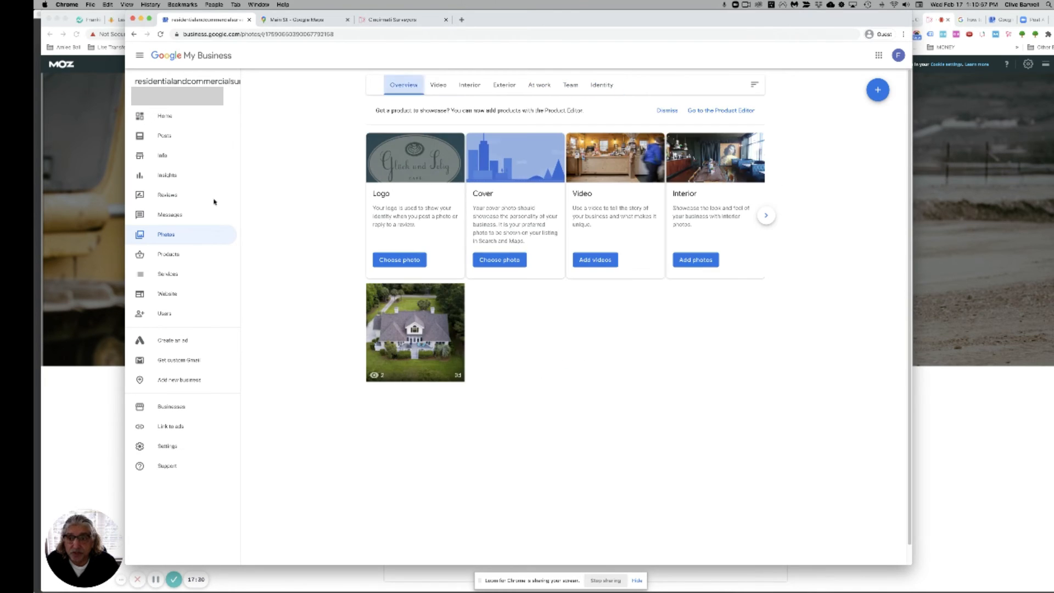
{"action": "left_click", "coordinate": [166, 196]}
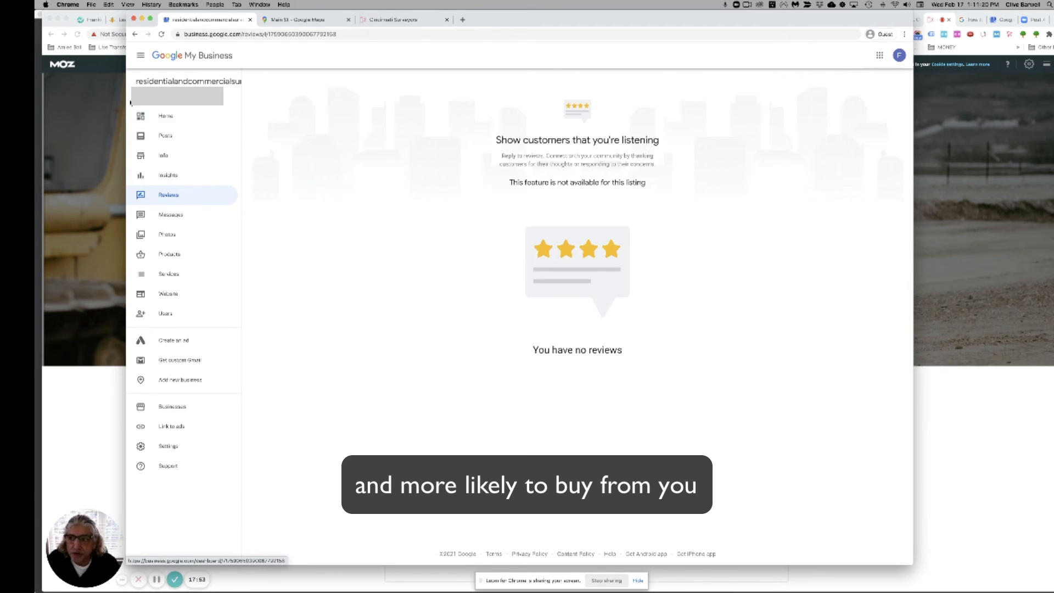
Step: Return to the listing's Home dashboard from the sidebar
{"action": "left_click", "coordinate": [169, 121]}
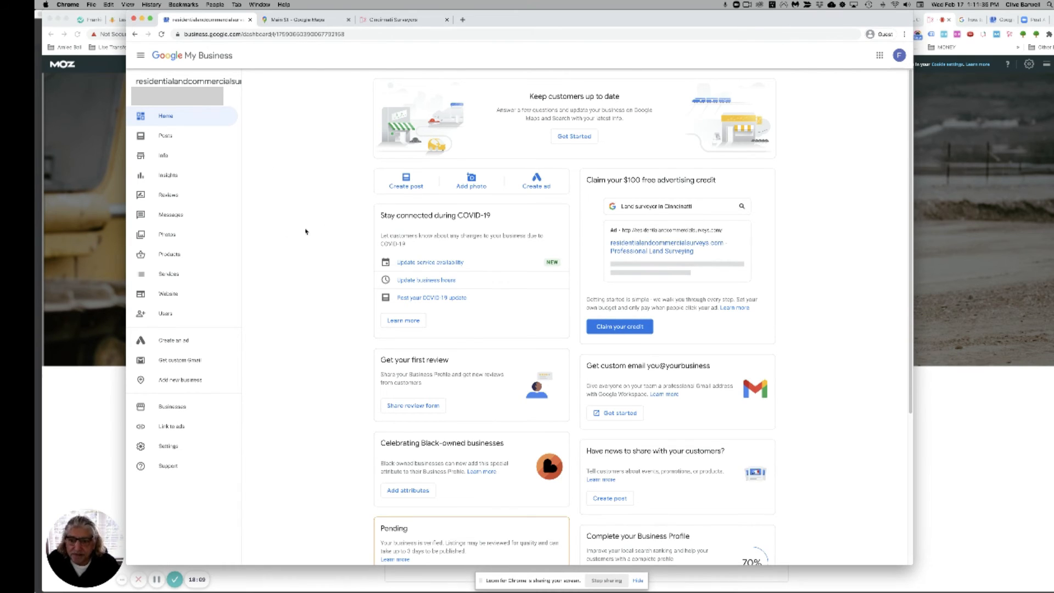
Step: Scroll down the home dashboard toward the listing's details
{"action": "scroll", "coordinate": [429, 362], "scroll_direction": "down", "scroll_amount": 5}
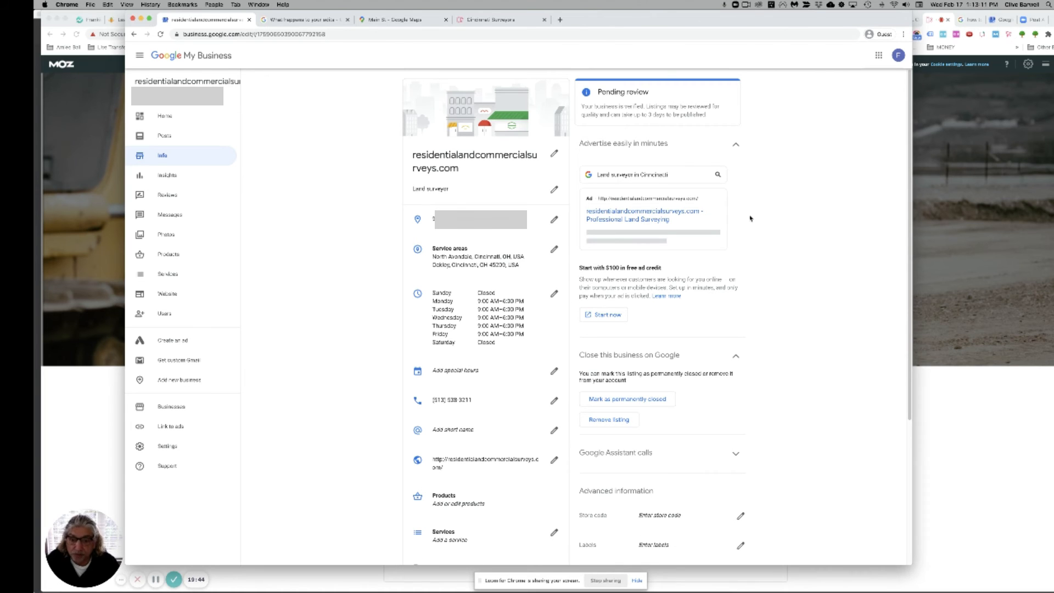
{"action": "scroll", "coordinate": [751, 218], "scroll_direction": "down", "scroll_amount": 1}
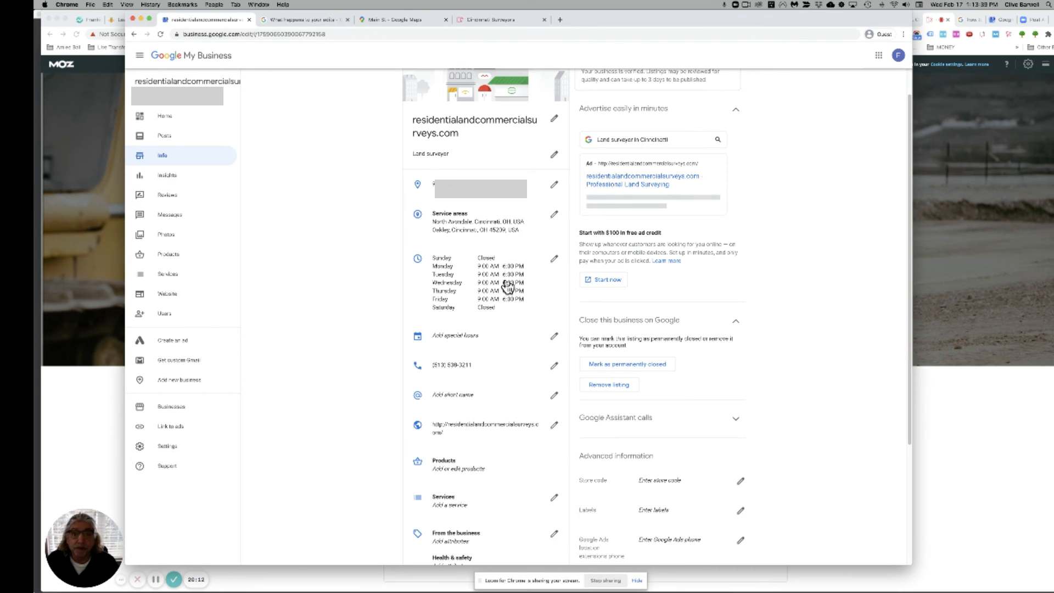
{"action": "scroll", "coordinate": [508, 287], "scroll_direction": "up", "scroll_amount": 2}
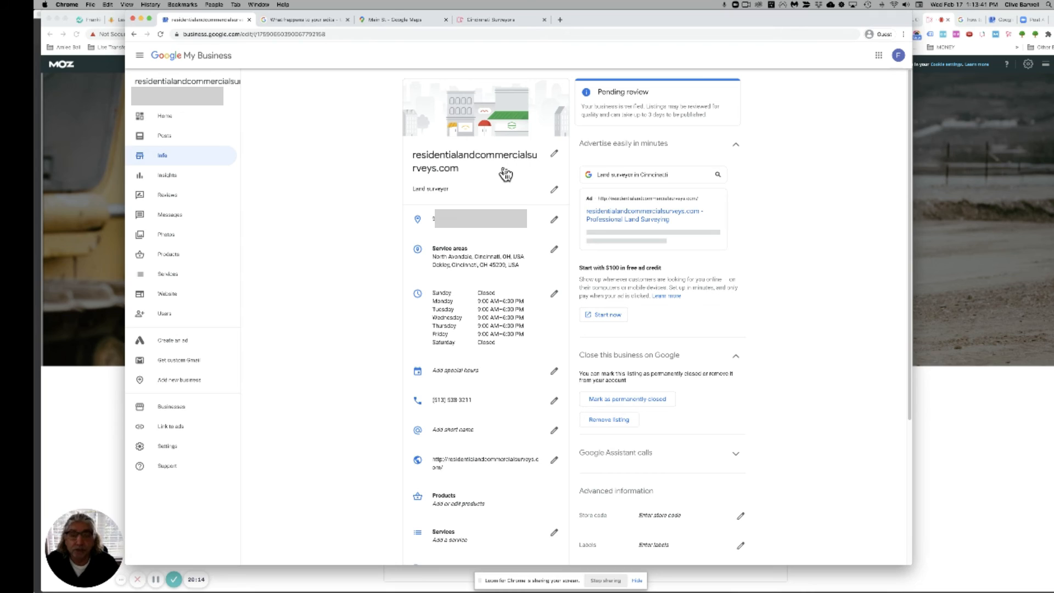